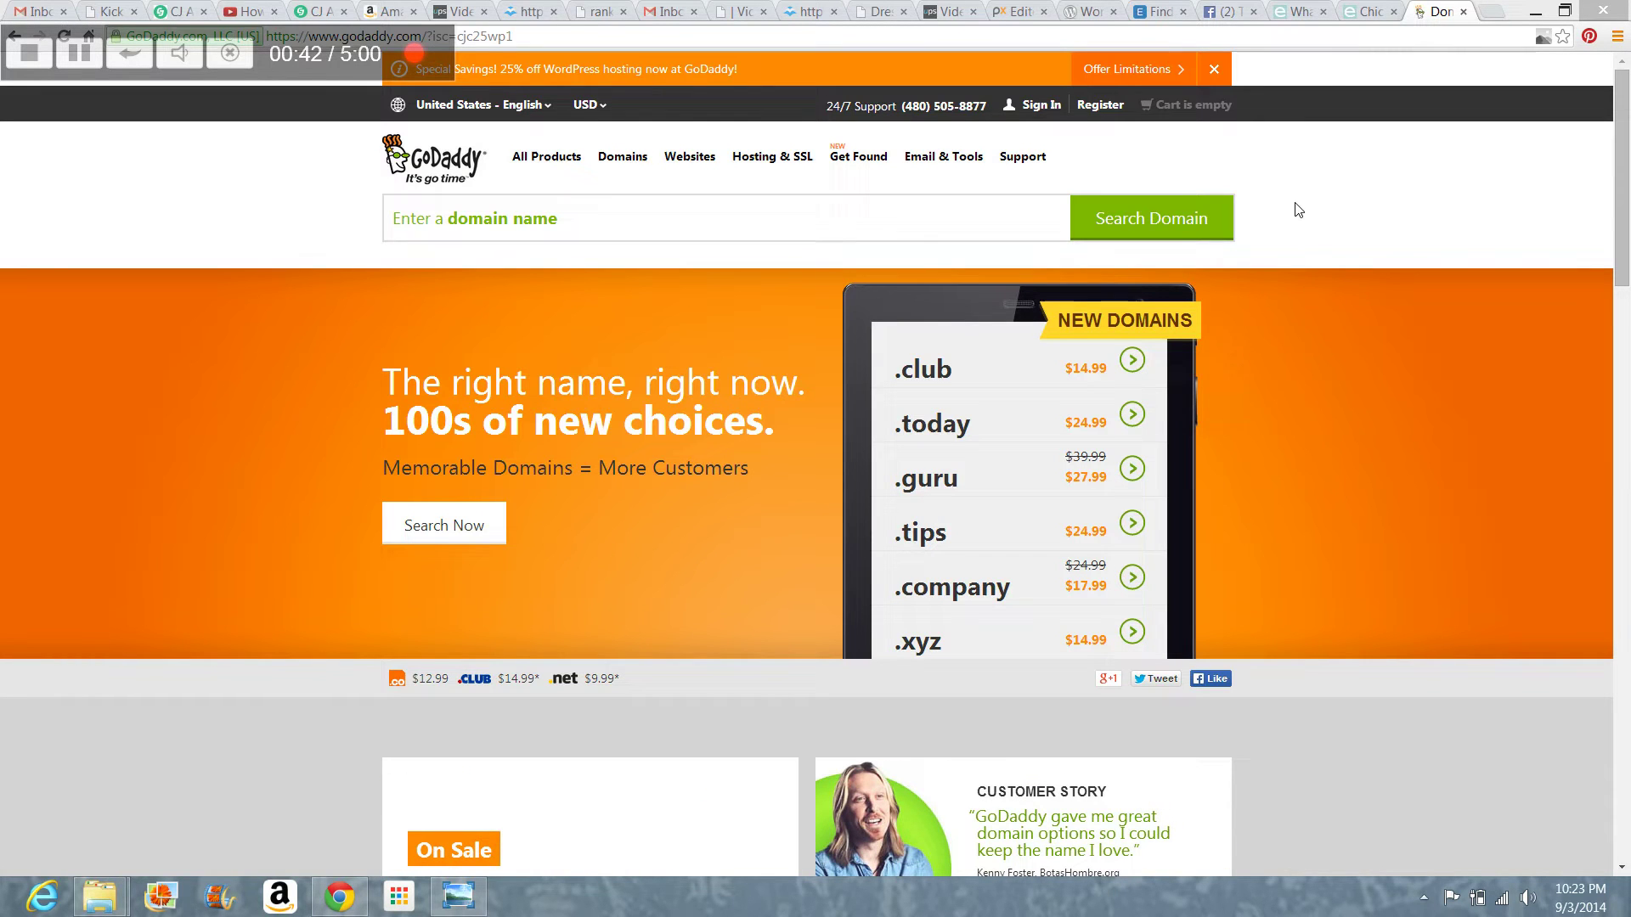
Step: Sign in to the GoDaddy account with username and password
{"action": "left_click", "coordinate": [1035, 108]}
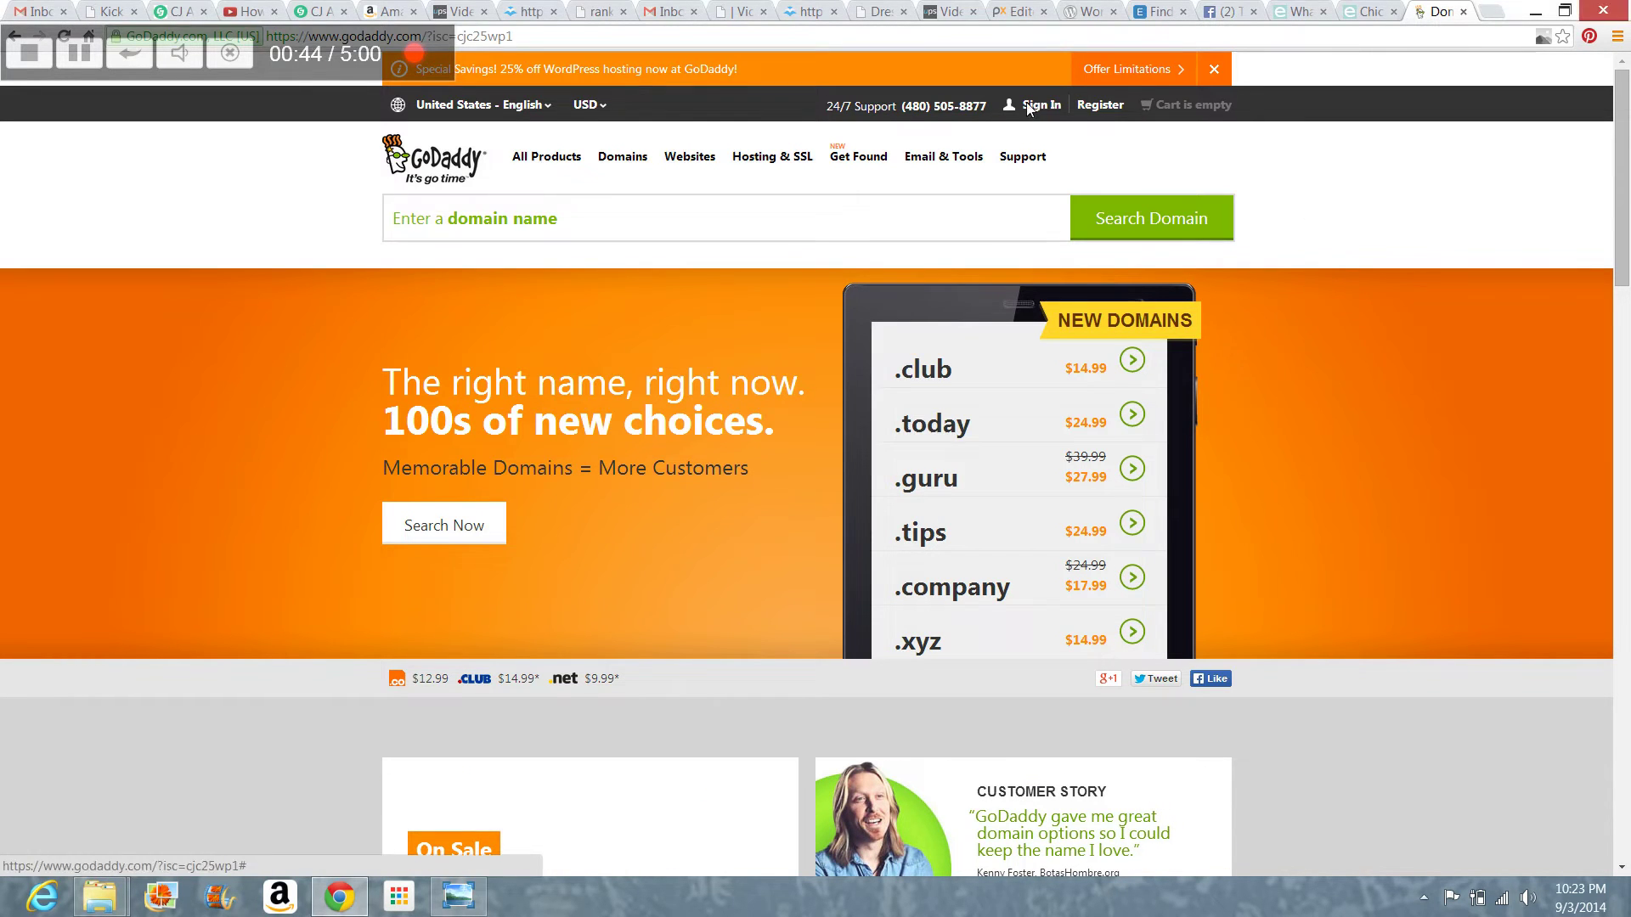
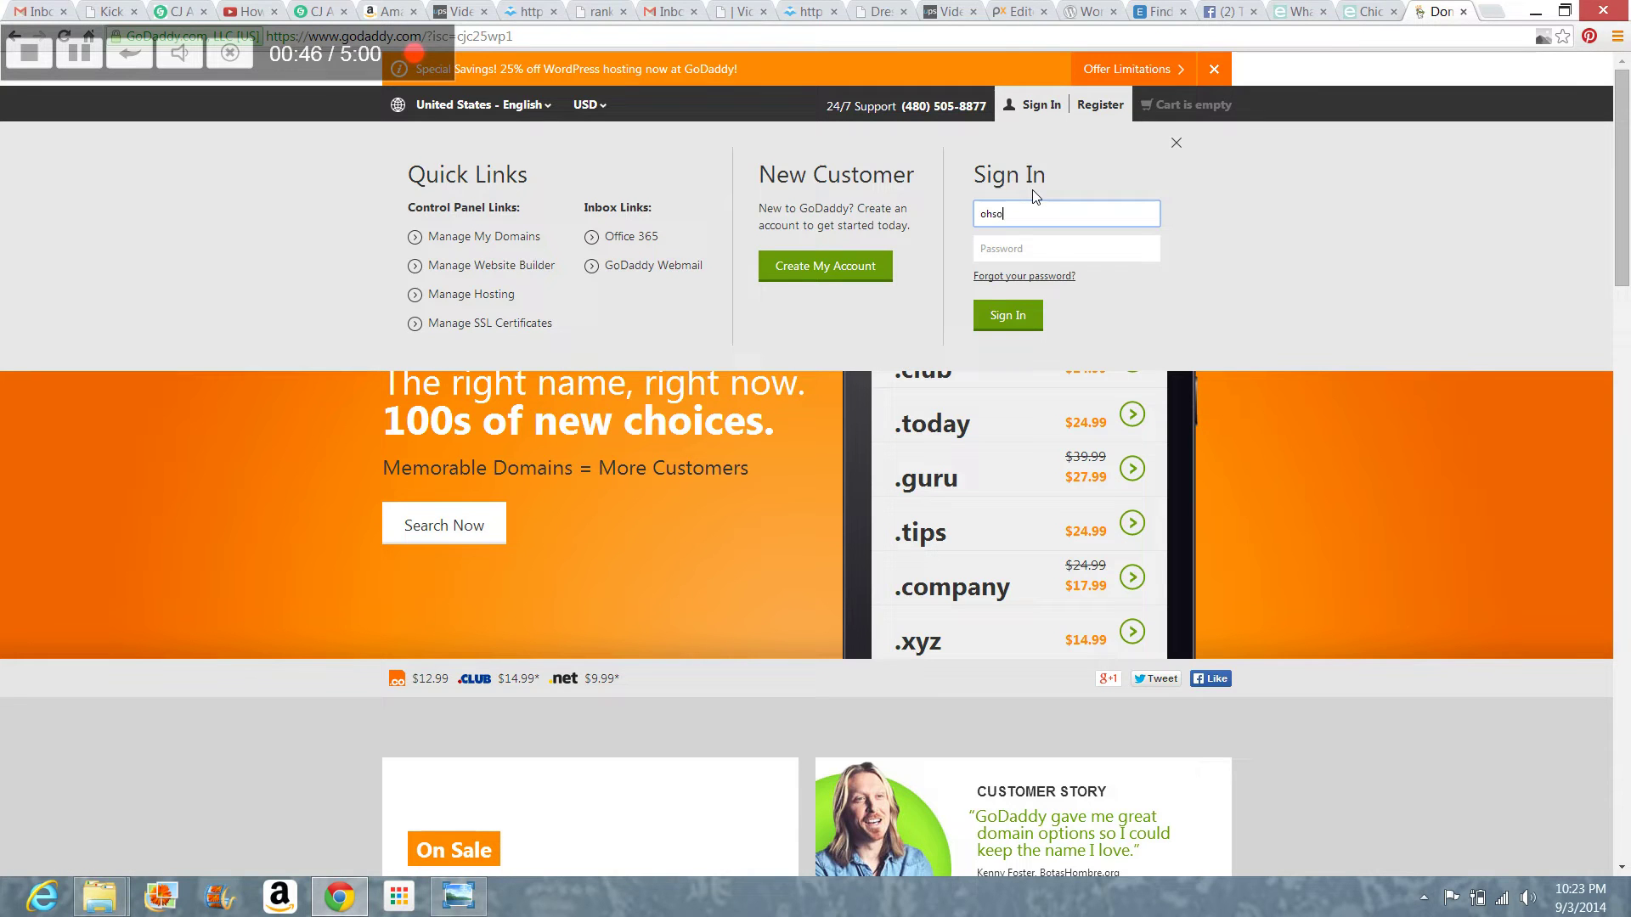
{"action": "key", "text": "Tab"}
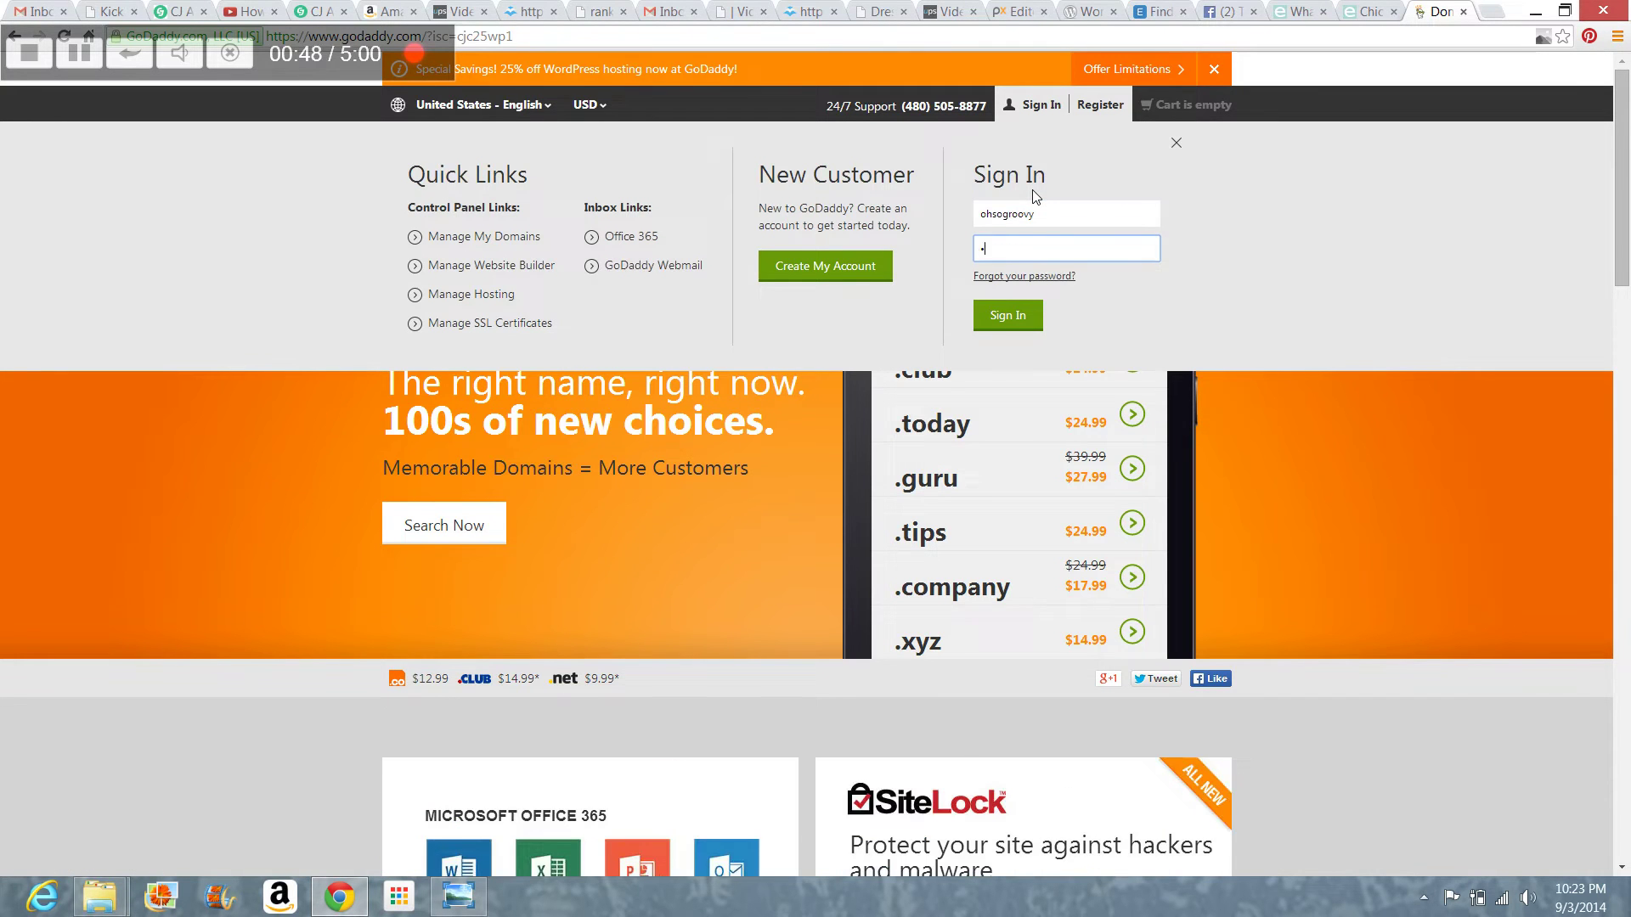
{"action": "key", "text": "Return"}
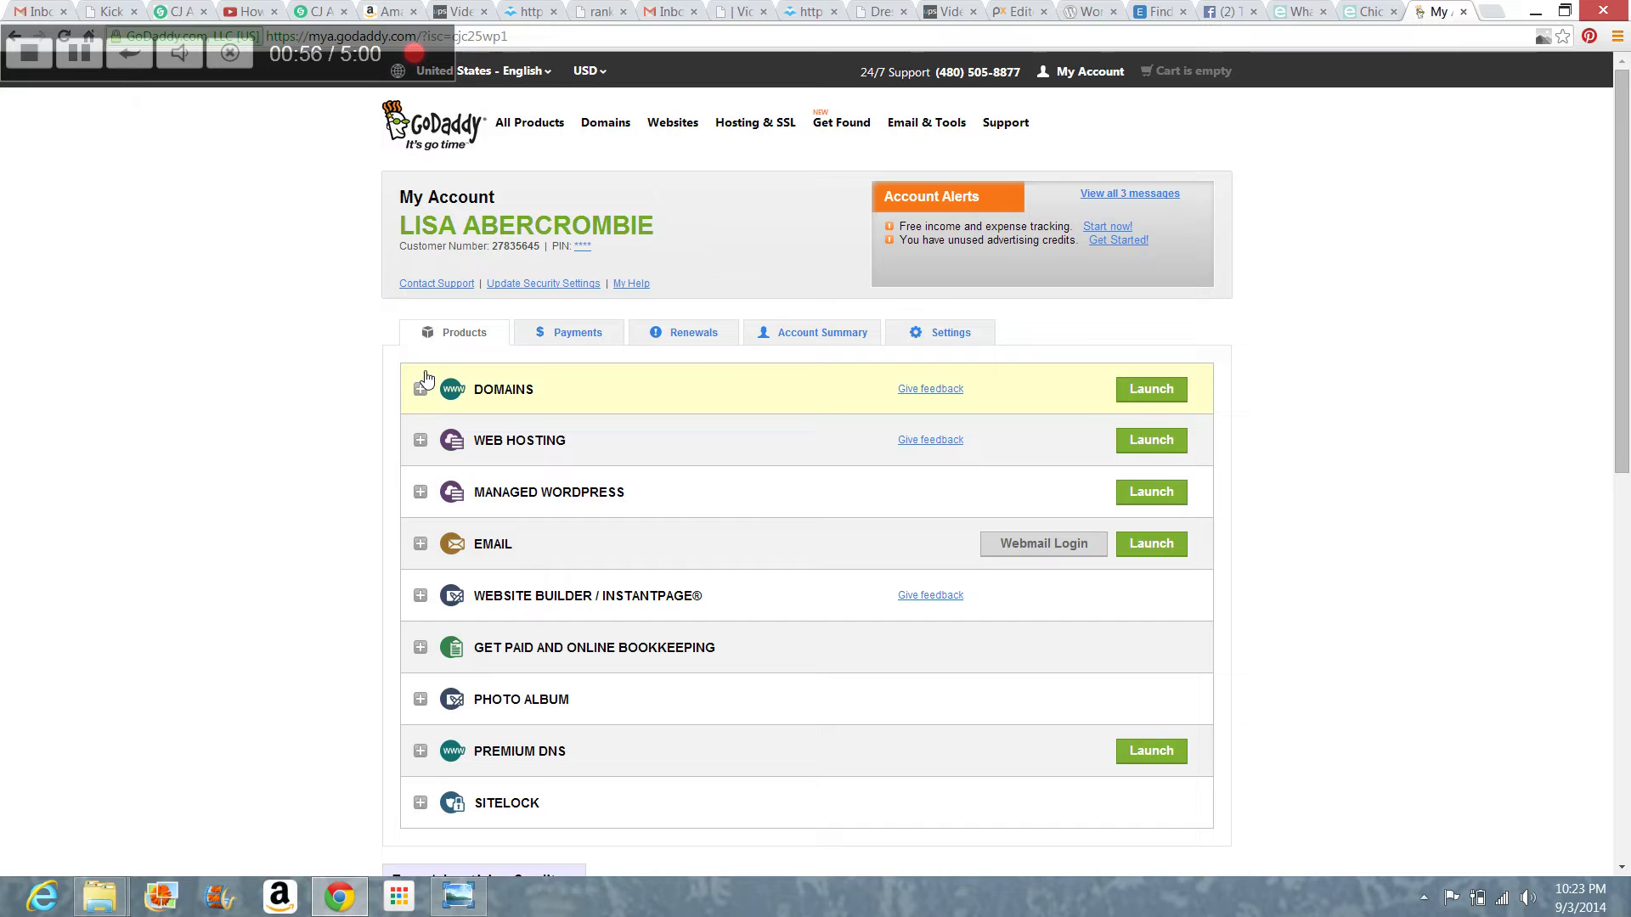
Step: Launch dressedtothefives.com from page 2 of the owned domains list
{"action": "left_click", "coordinate": [423, 390]}
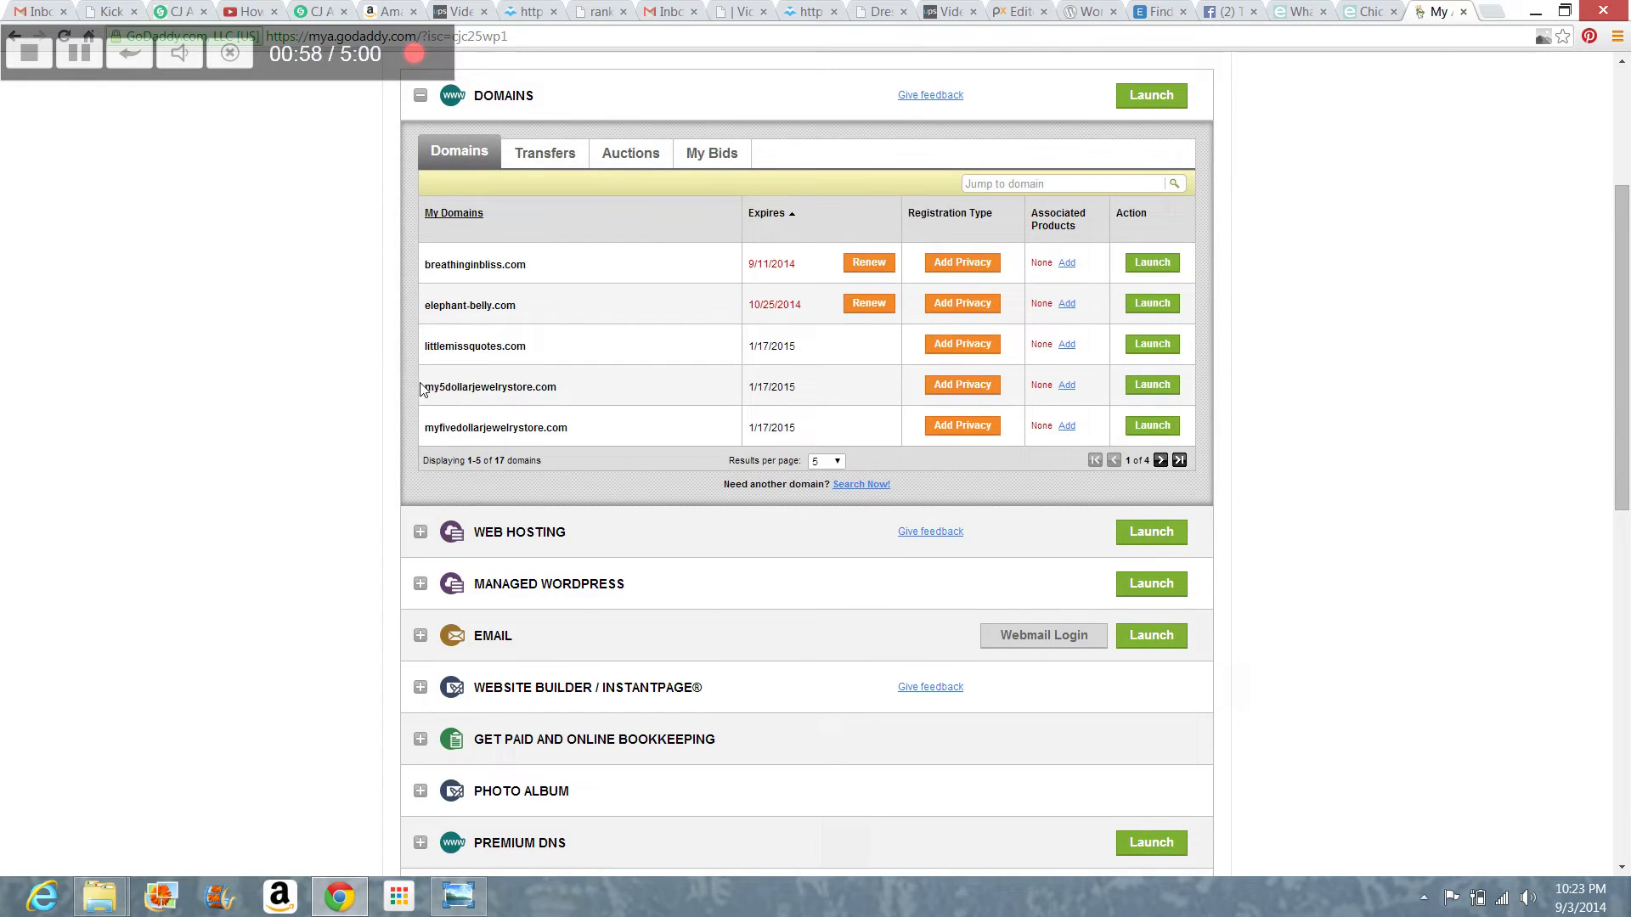
{"action": "left_click", "coordinate": [1161, 460]}
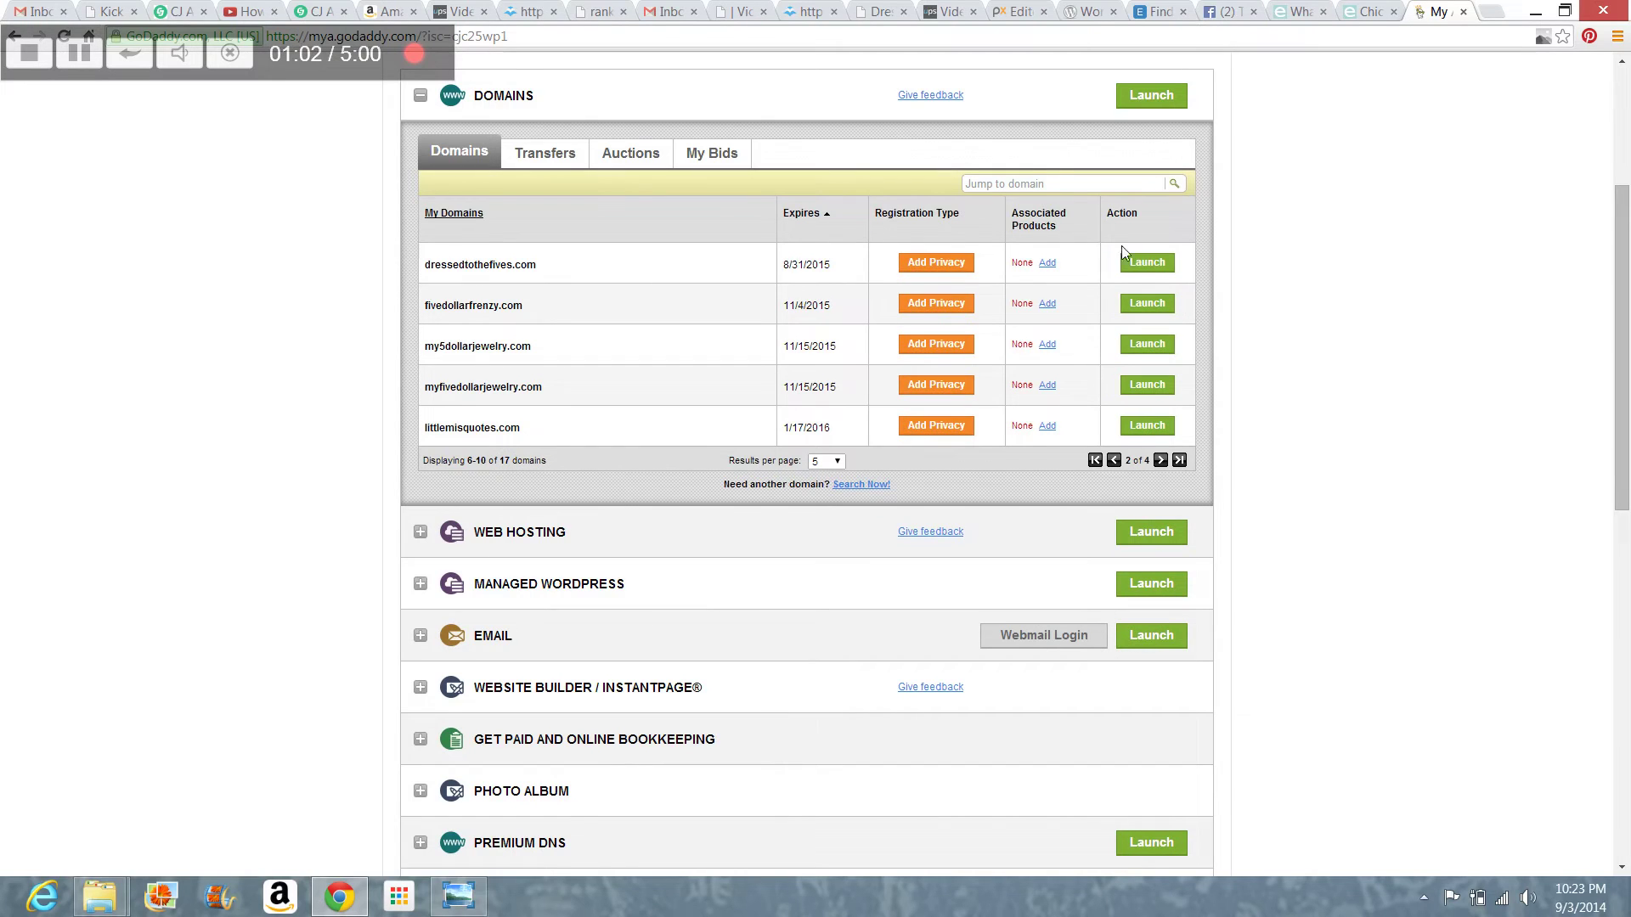
{"action": "left_click", "coordinate": [1147, 264]}
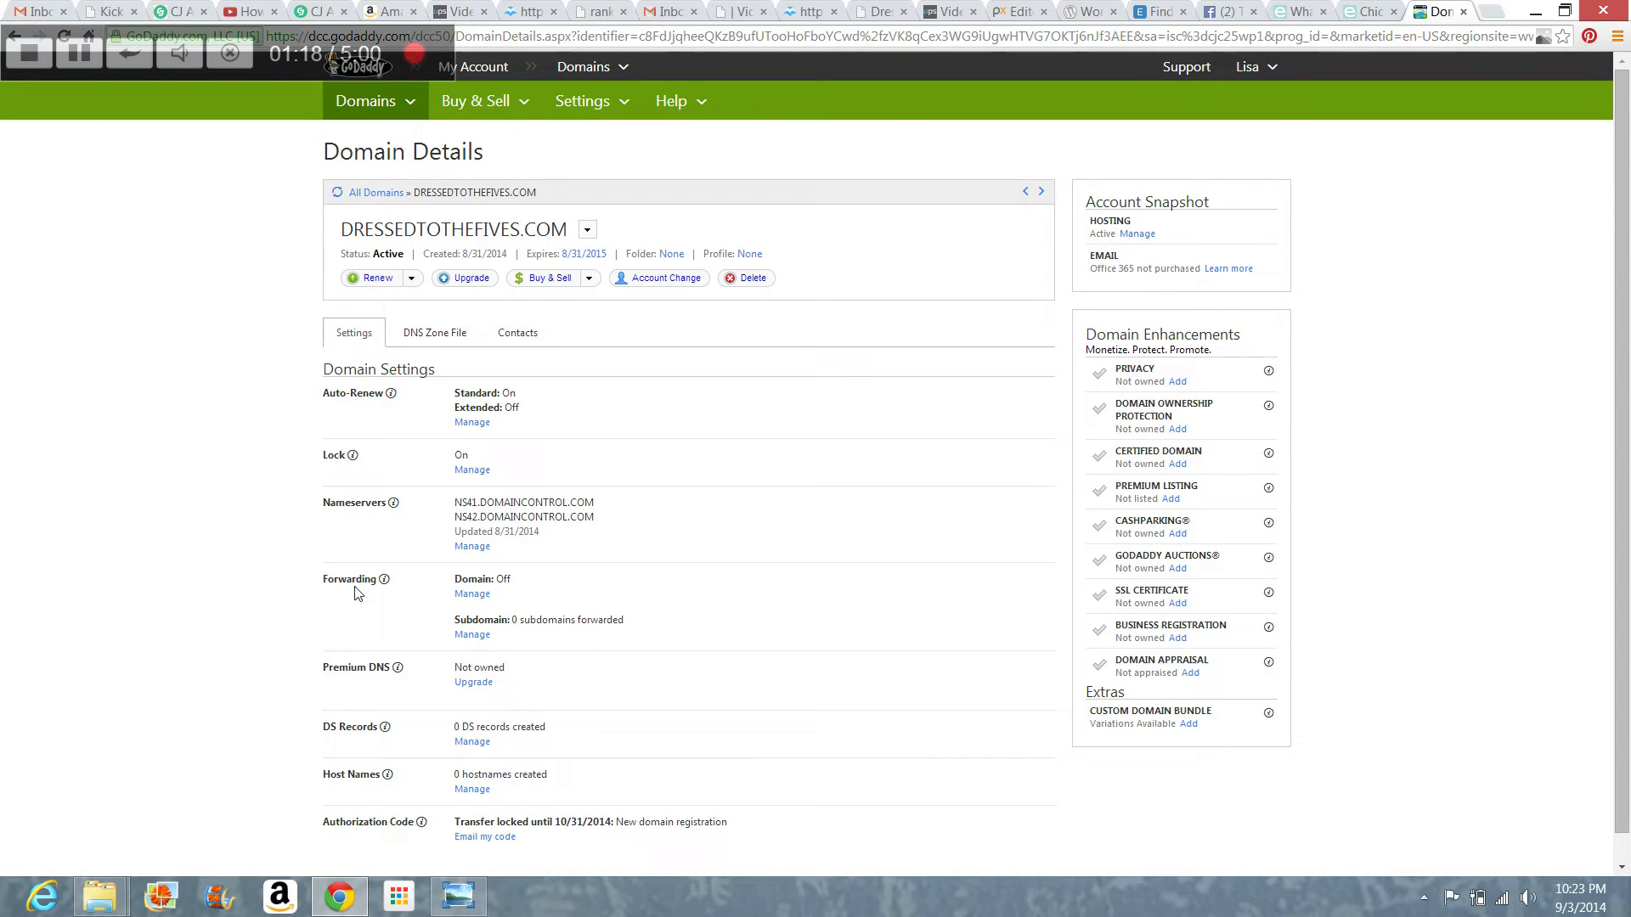
Step: Start a new forward for dressedtothefives.com from its Forwarding settings, with 301 preselected
{"action": "left_click", "coordinate": [470, 602]}
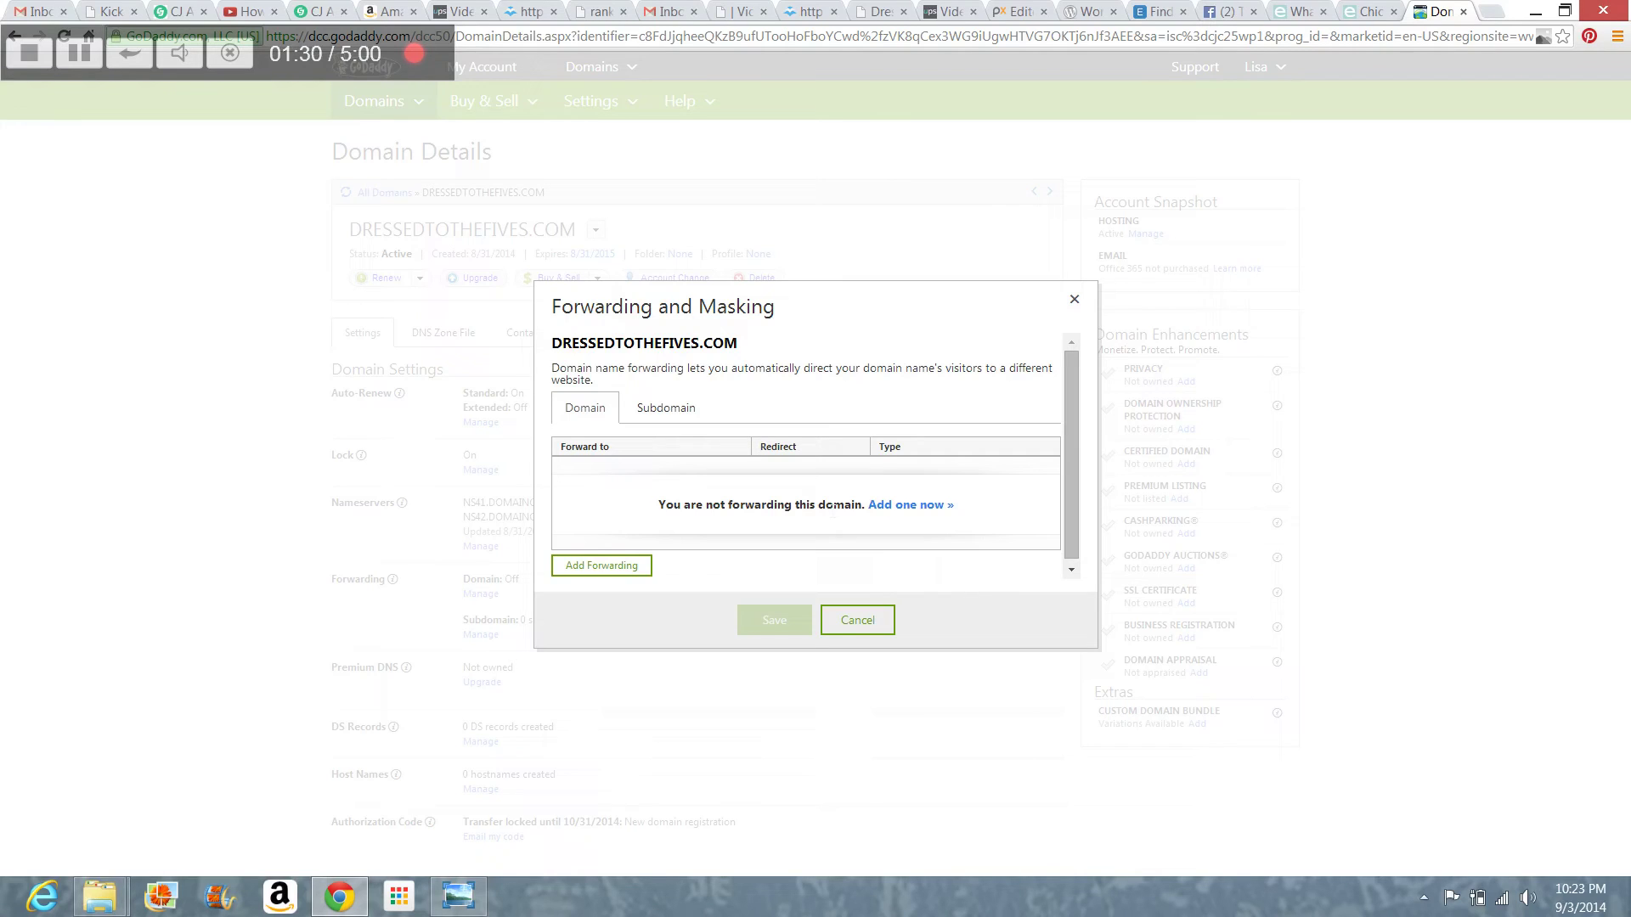
{"action": "left_click", "coordinate": [602, 572]}
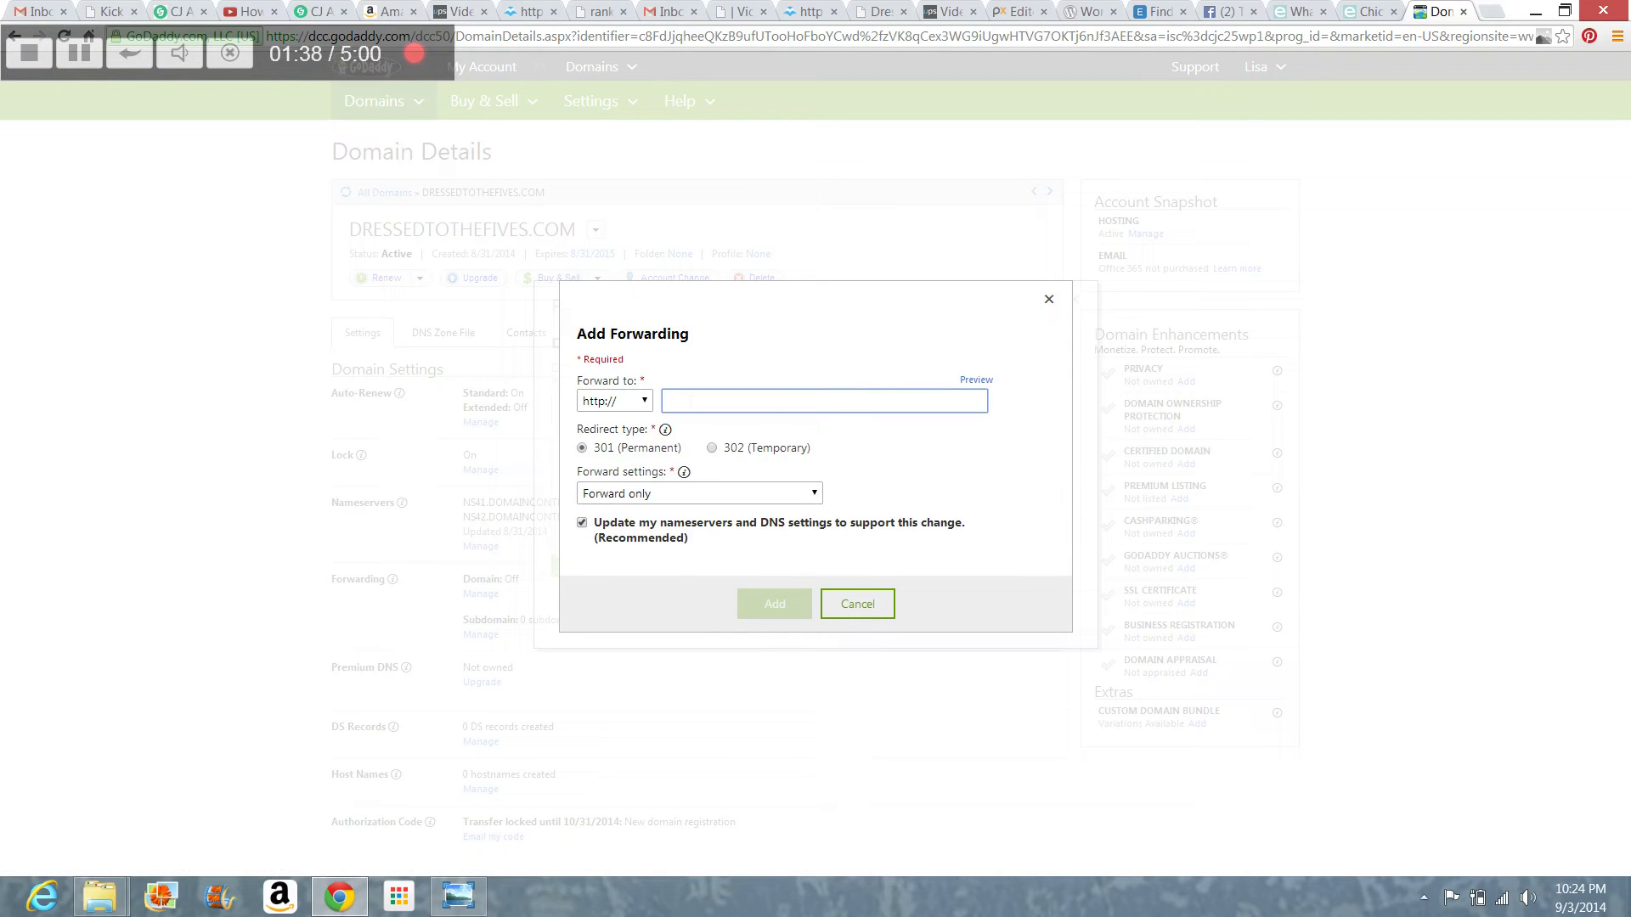
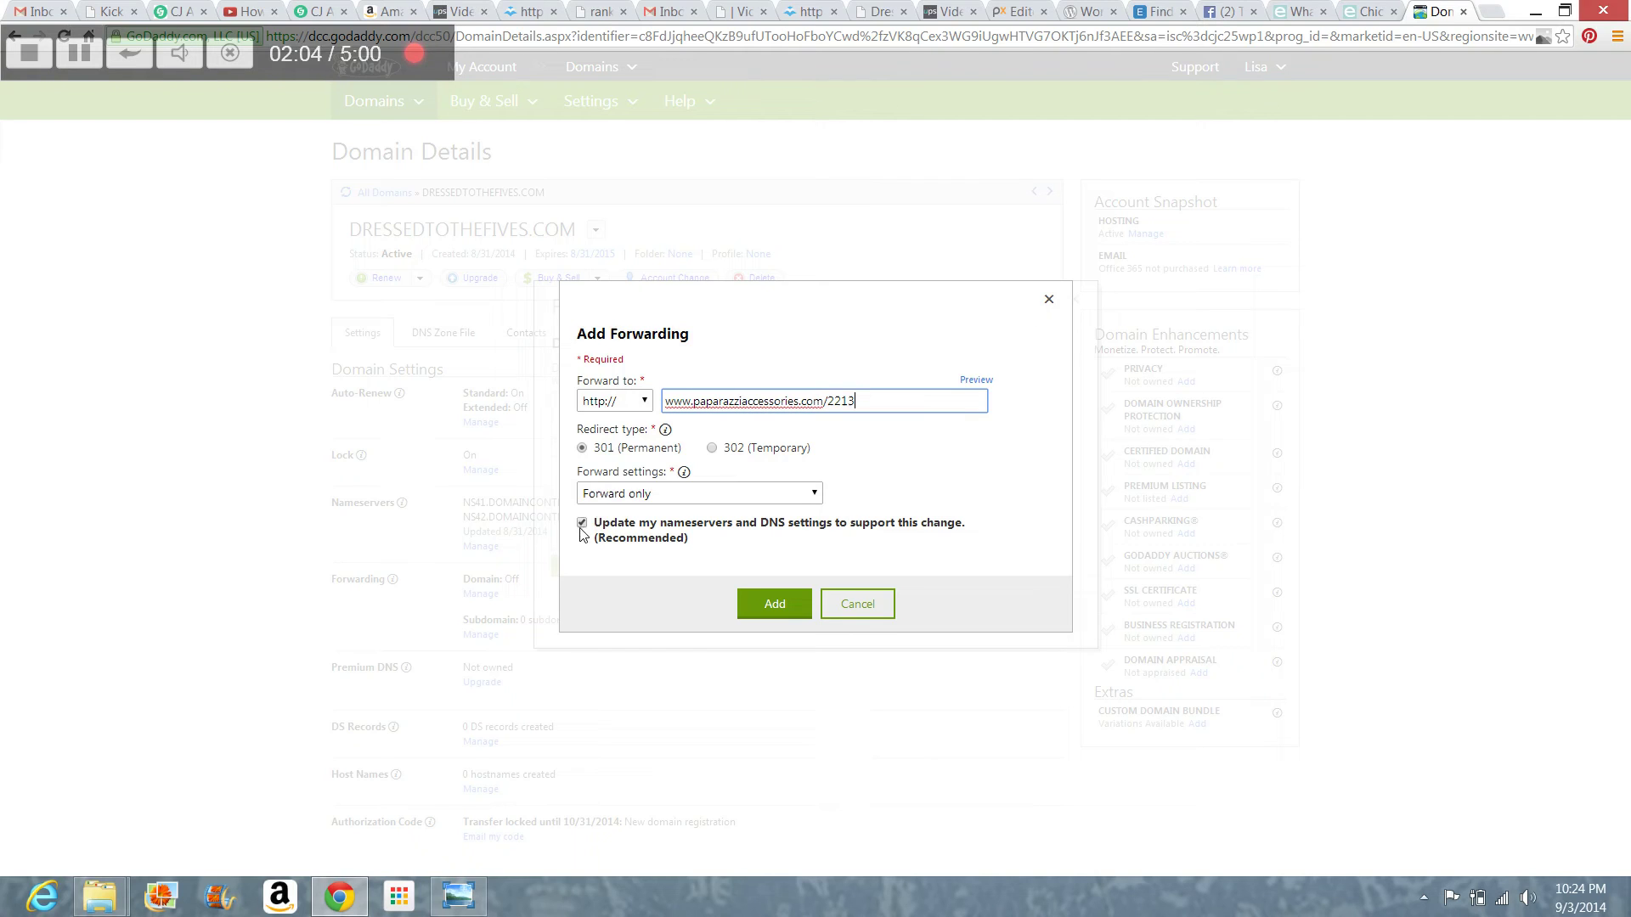
{"action": "left_click", "coordinate": [708, 500]}
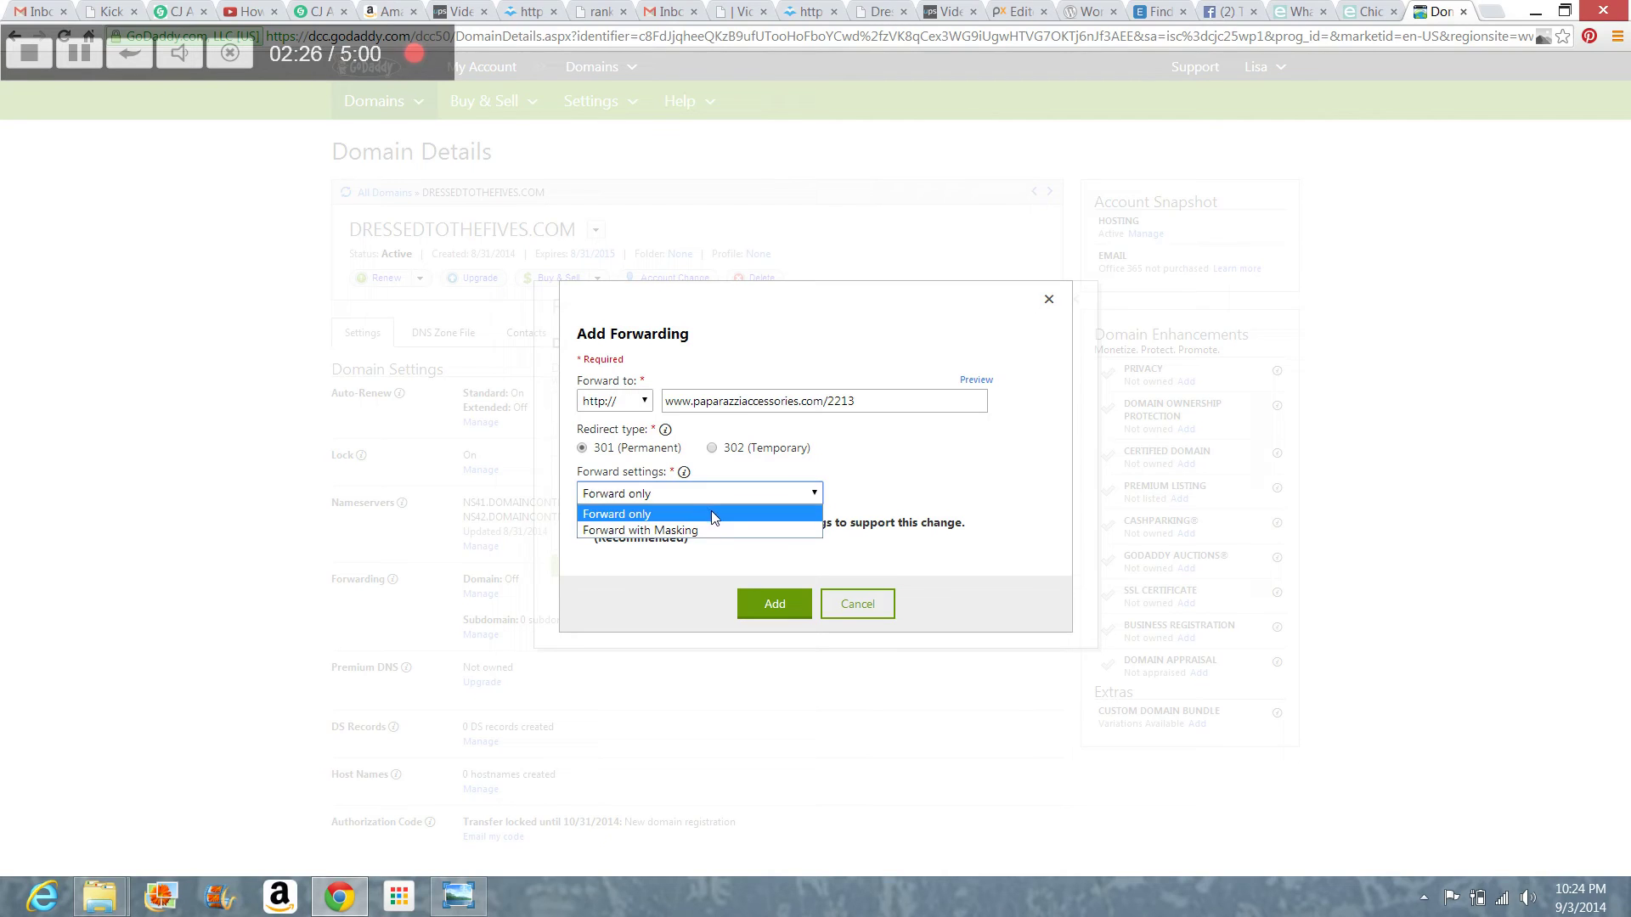
{"action": "left_click", "coordinate": [713, 516]}
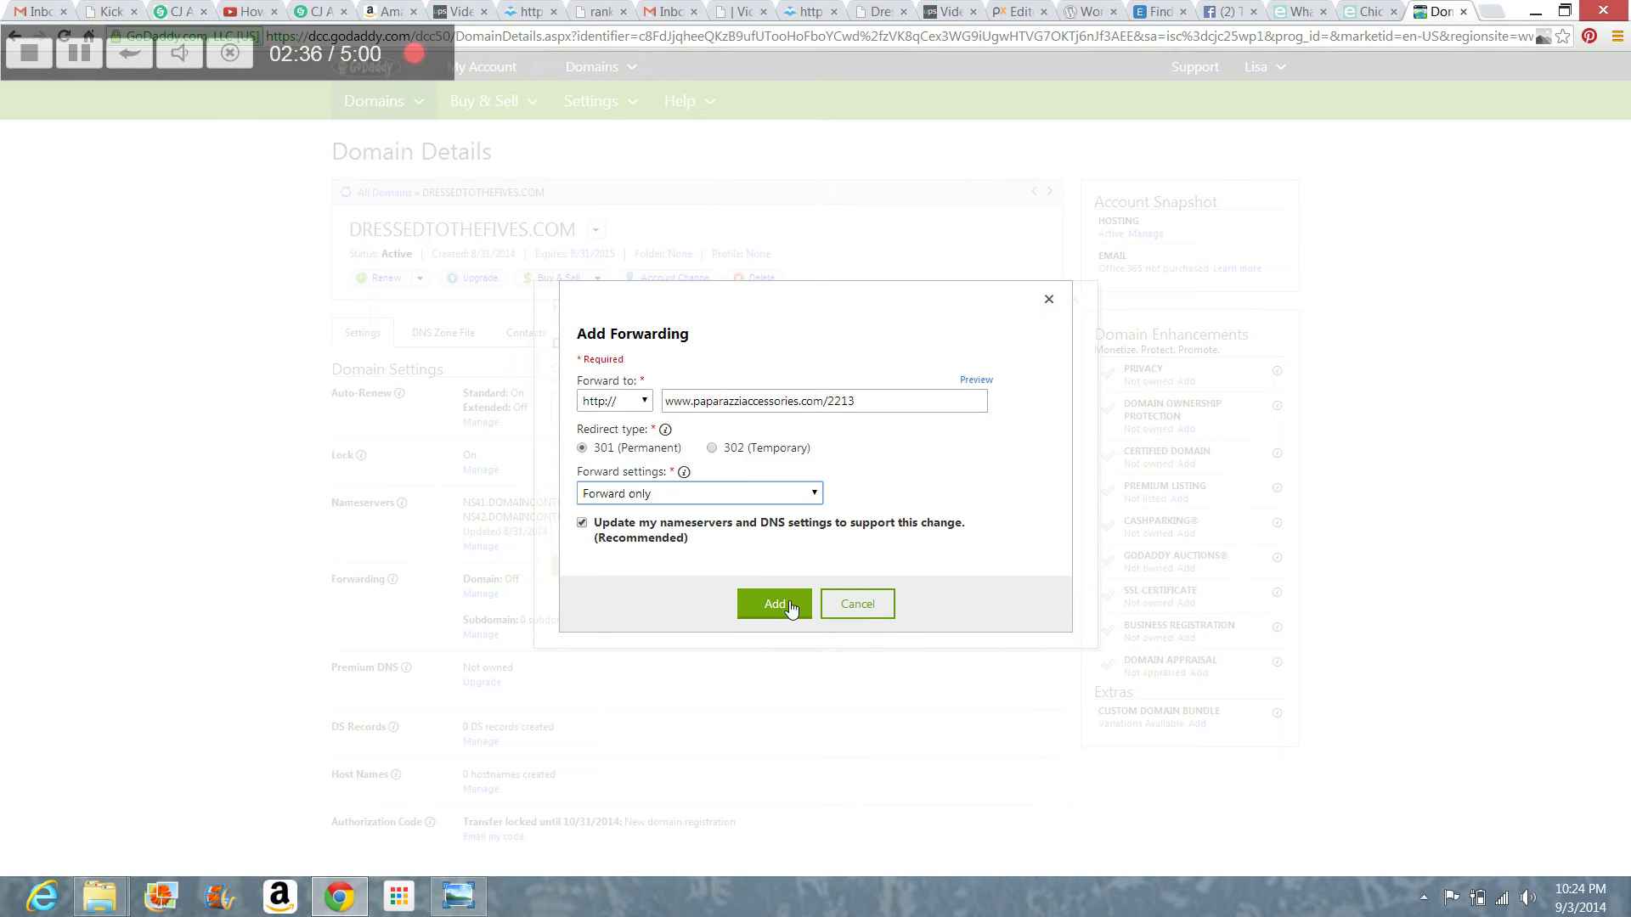
Step: Add the paparazziaccessories.com forward and save the Forwarding and Masking changes
{"action": "left_click", "coordinate": [790, 607]}
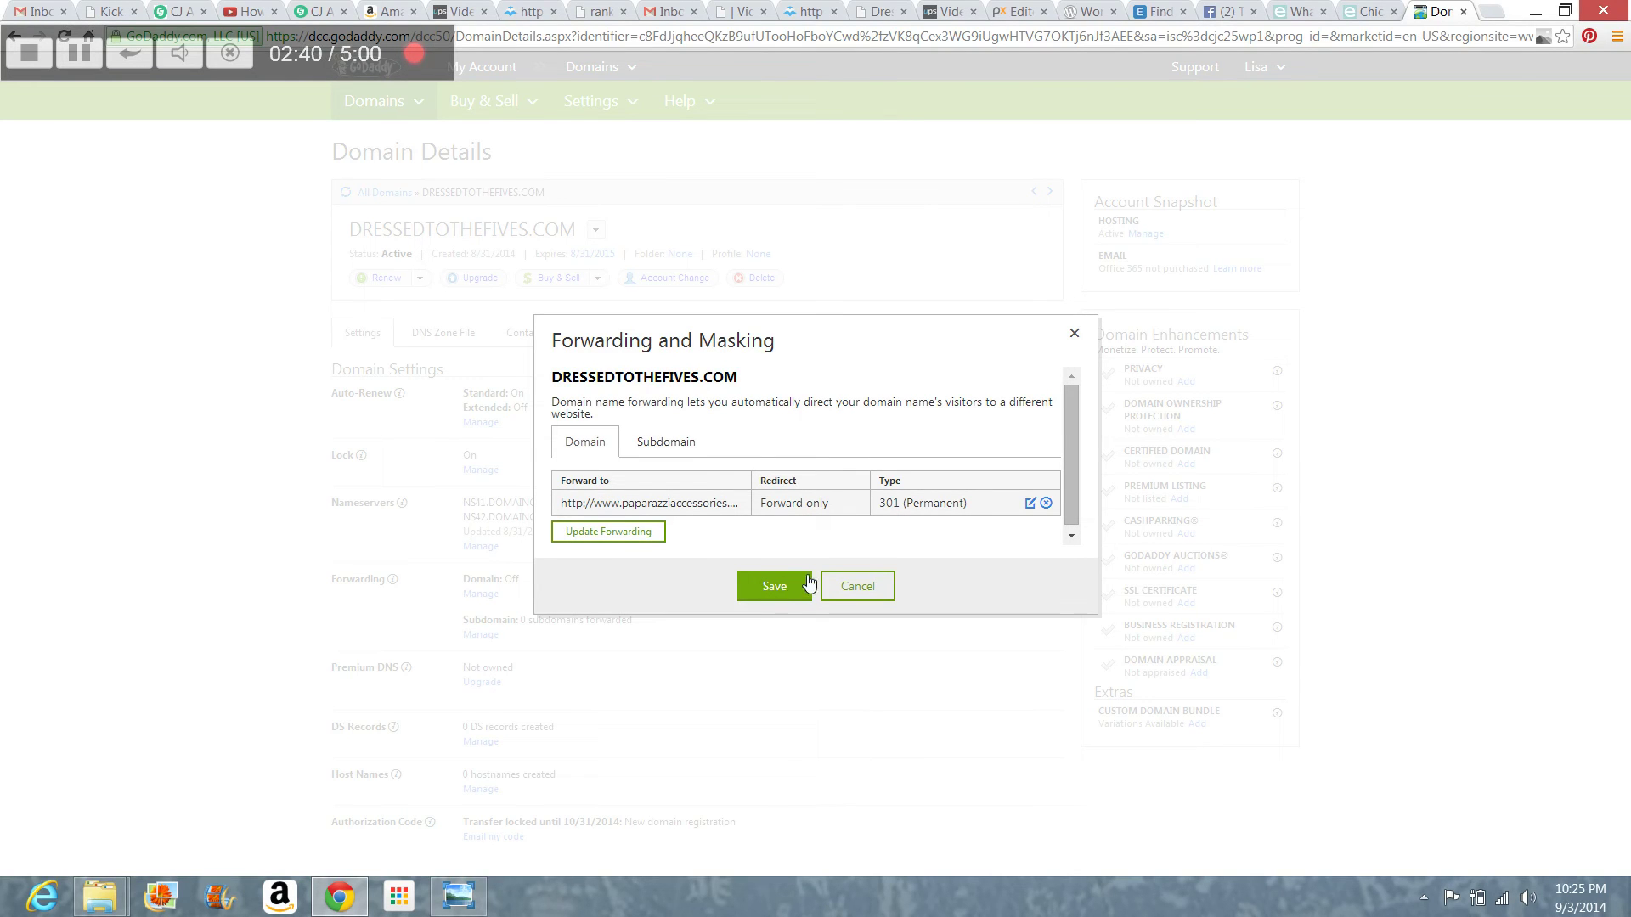
{"action": "left_click", "coordinate": [775, 586]}
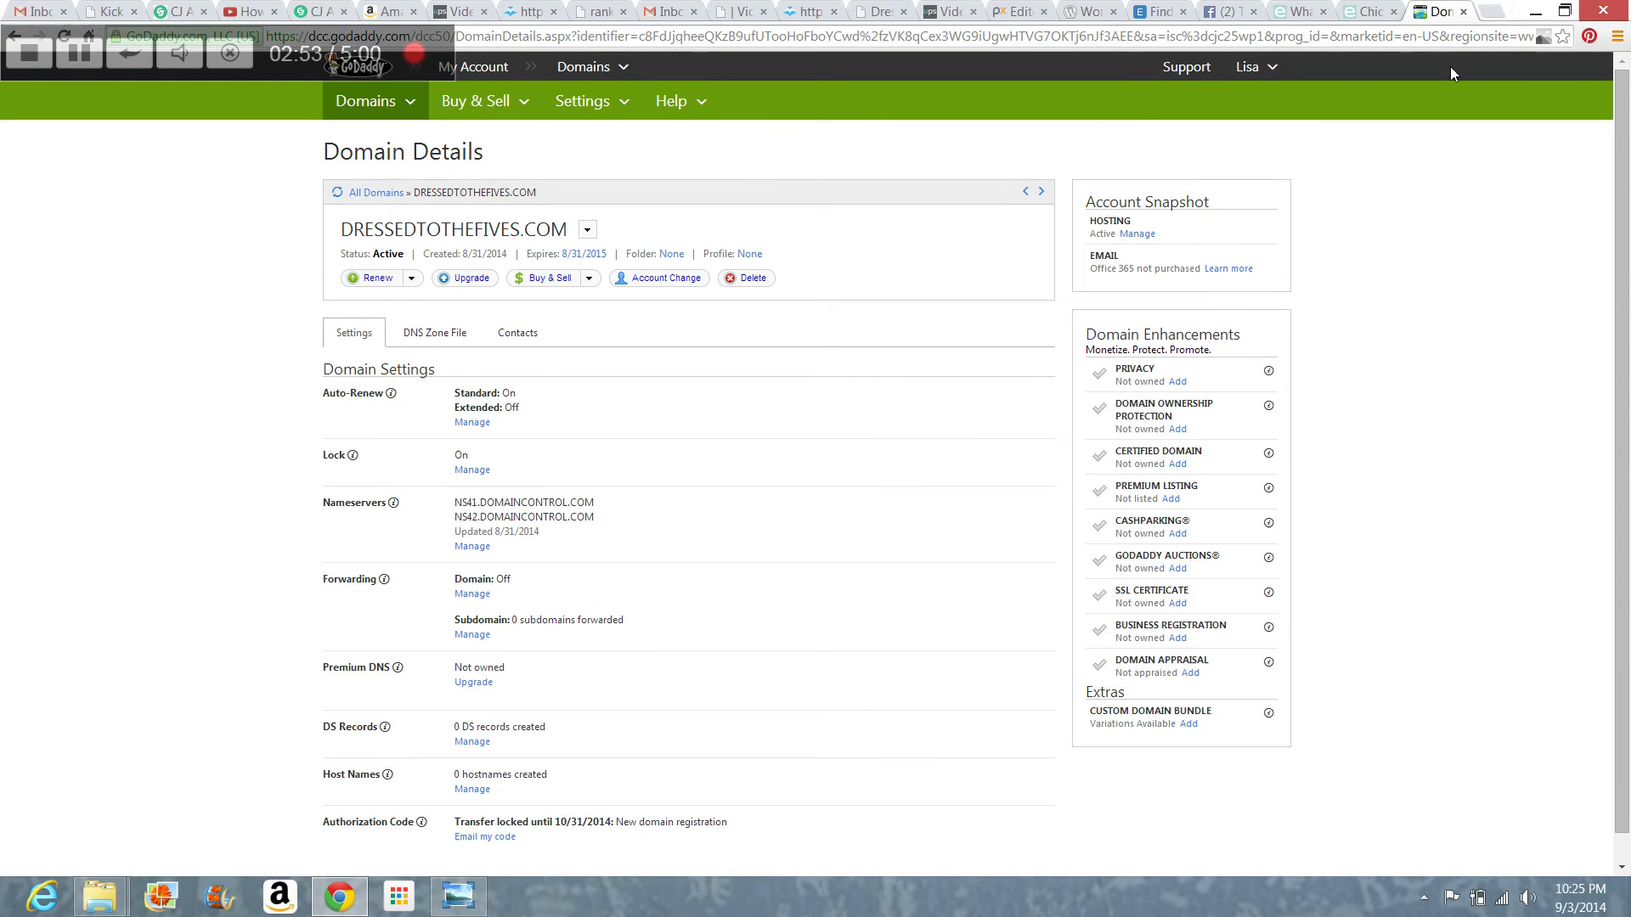
{"action": "left_click", "coordinate": [1491, 13]}
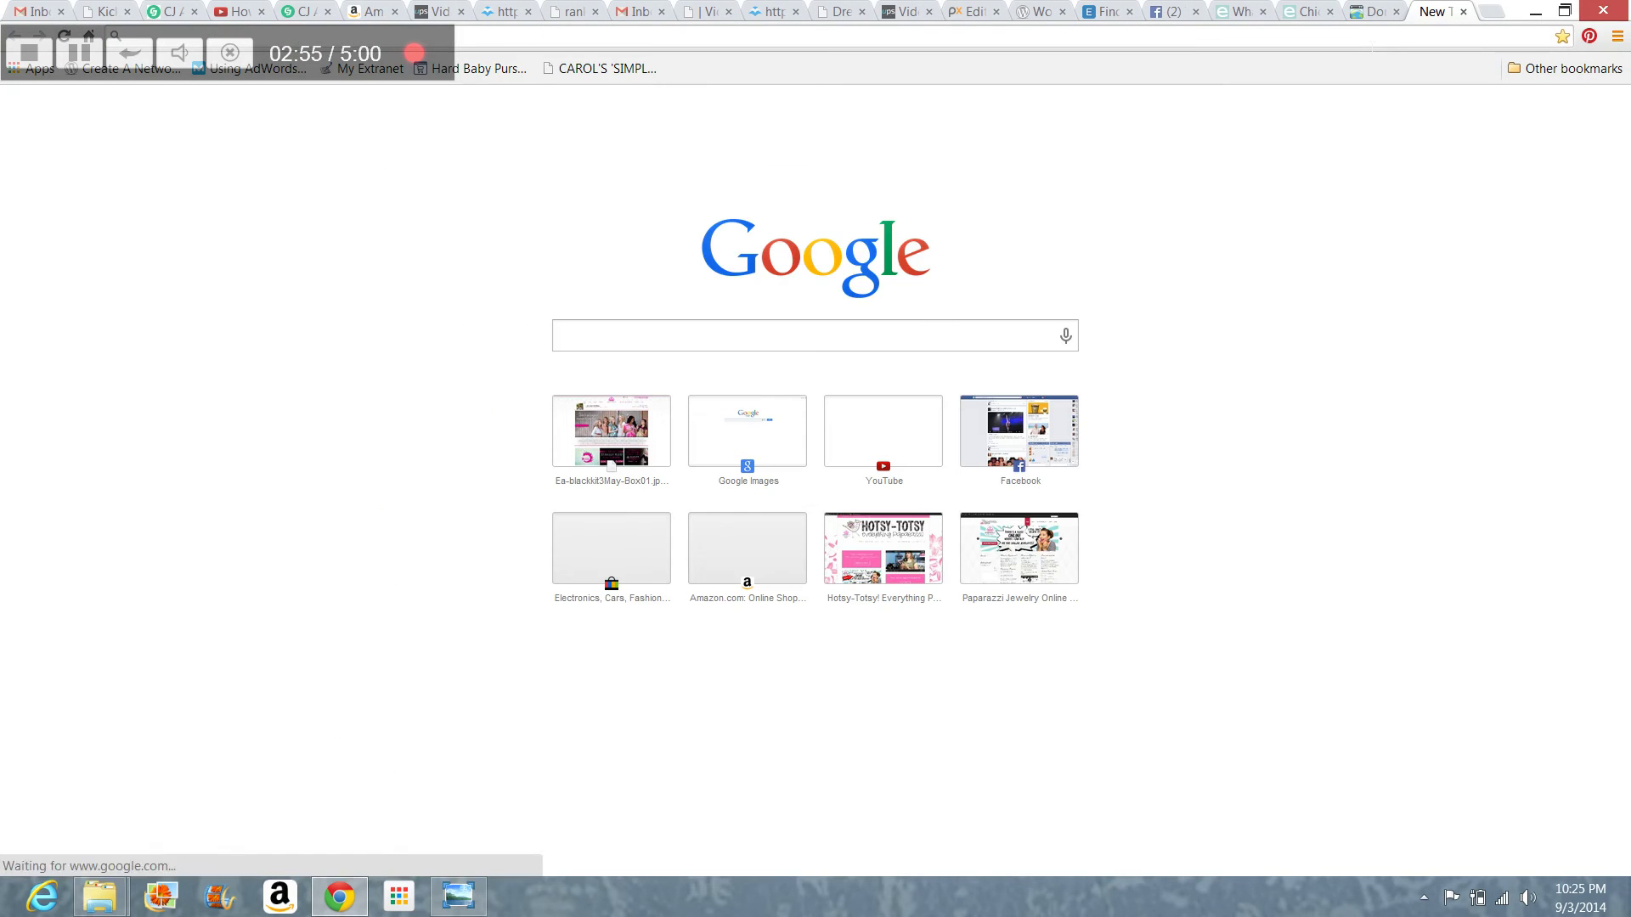
{"action": "type", "text": "ww"}
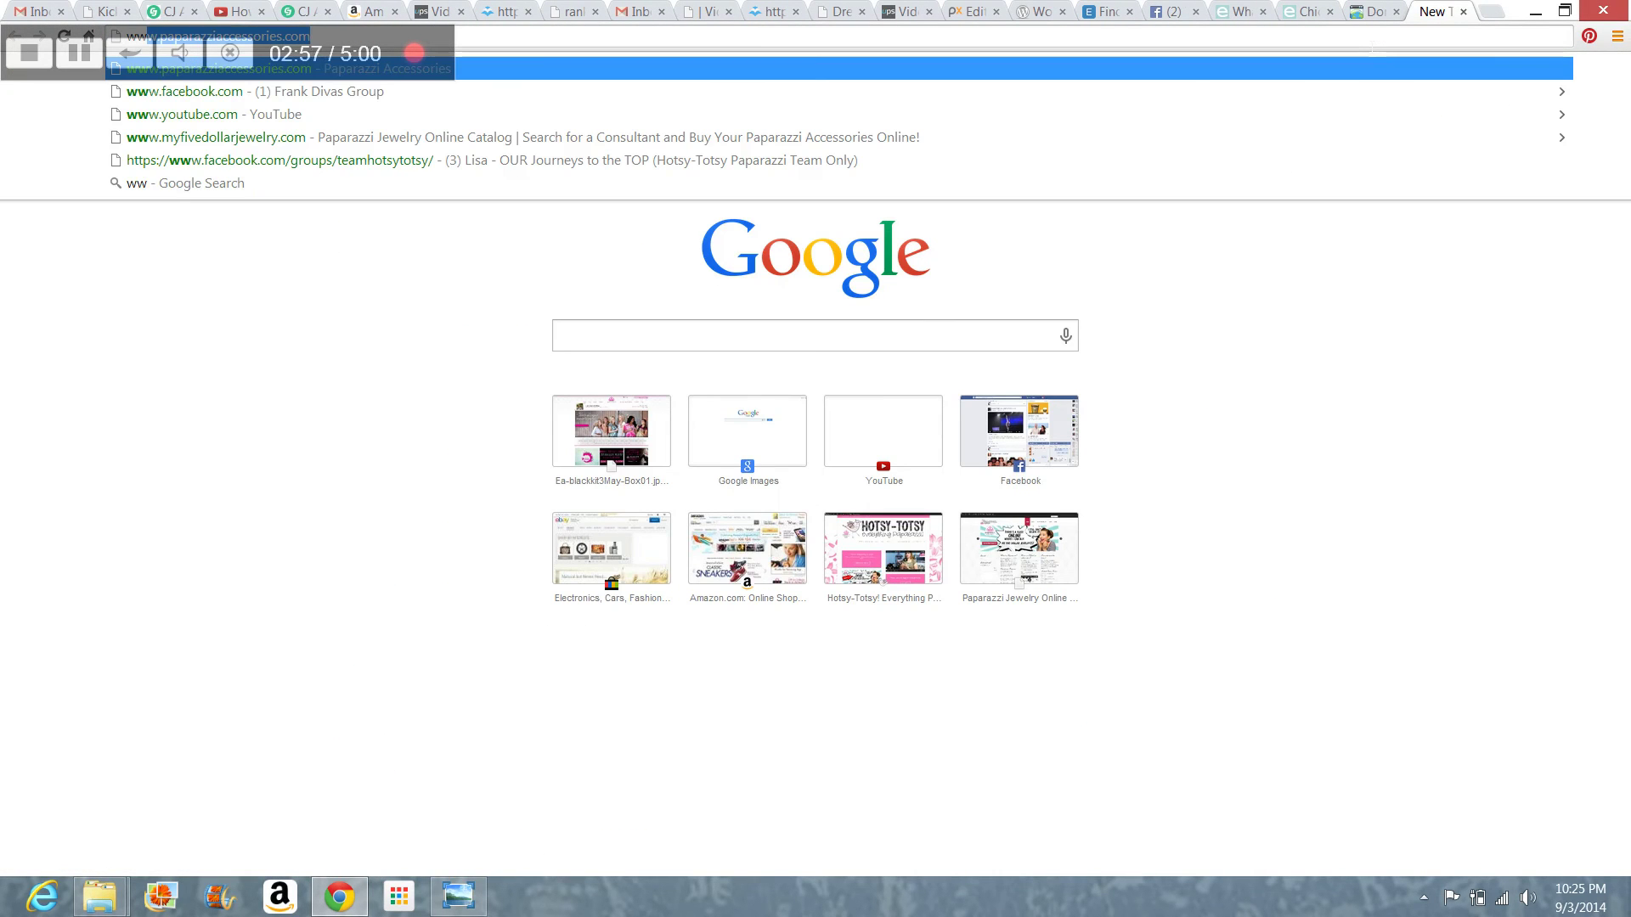
{"action": "type", "text": "w.dresse"}
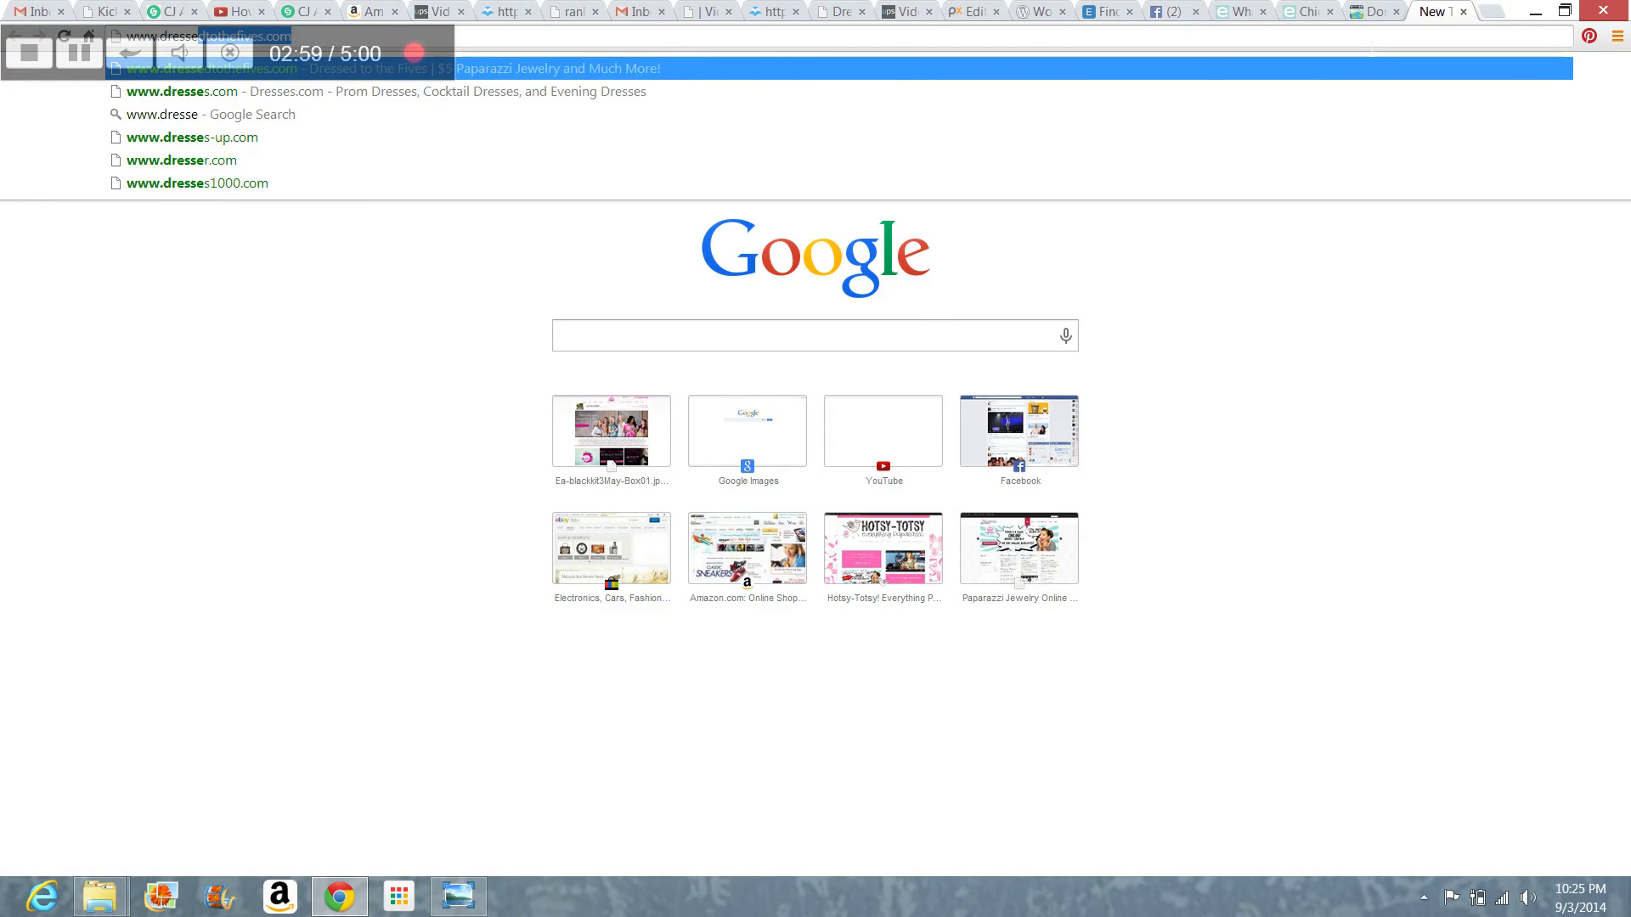
{"action": "type", "text": "dtothefi"}
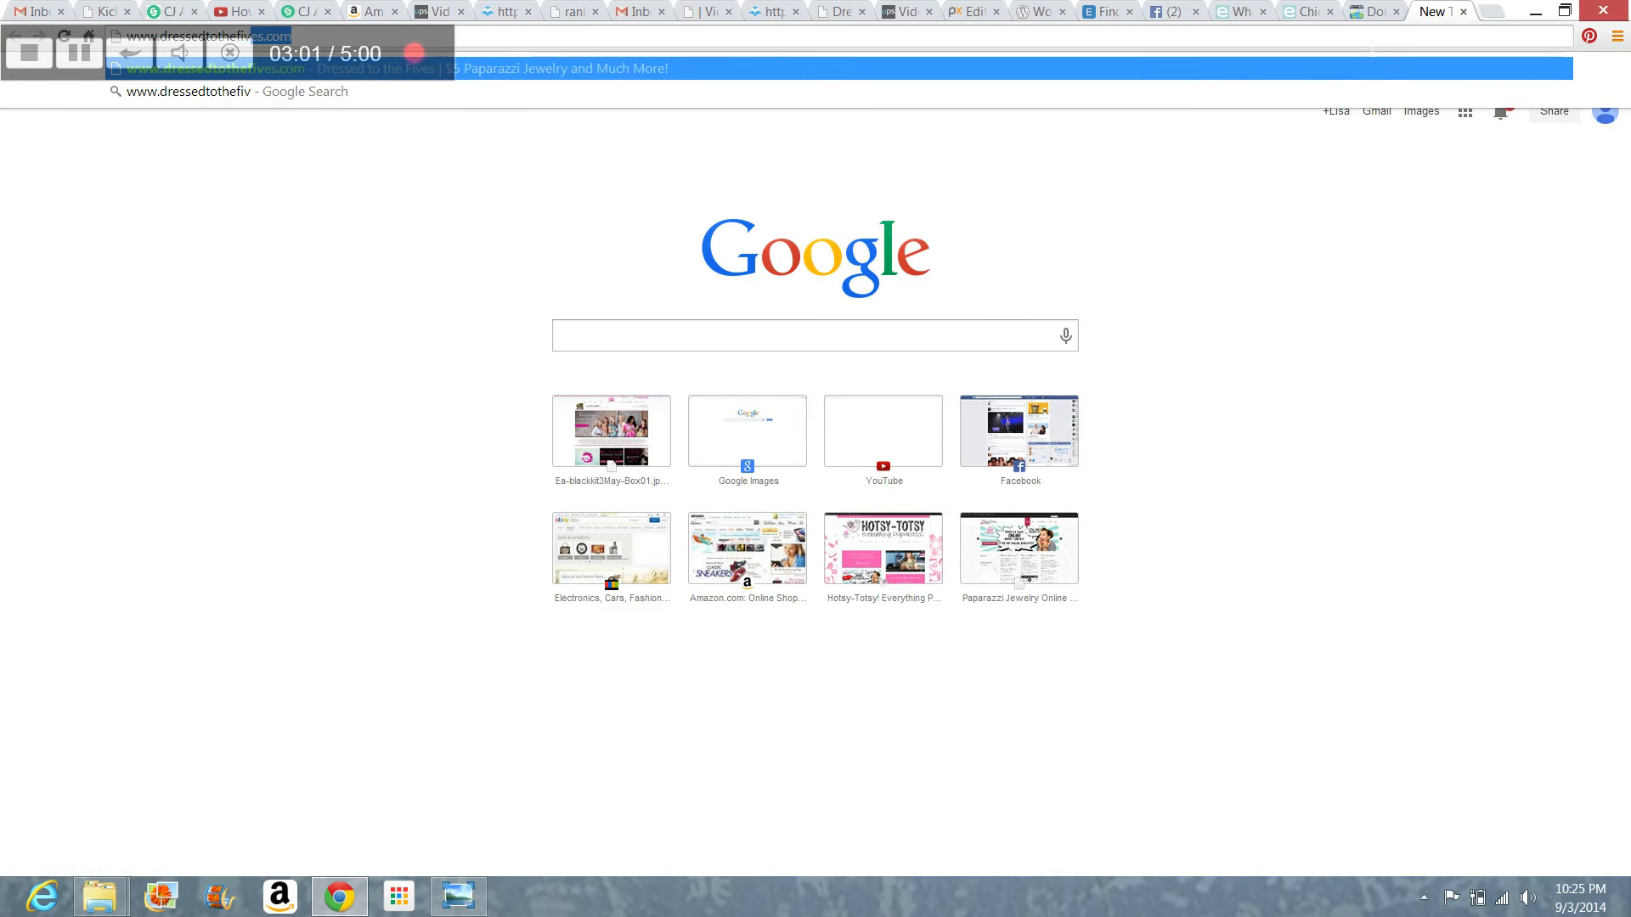
{"action": "type", "text": "ves"}
{"action": "key", "text": "Return"}
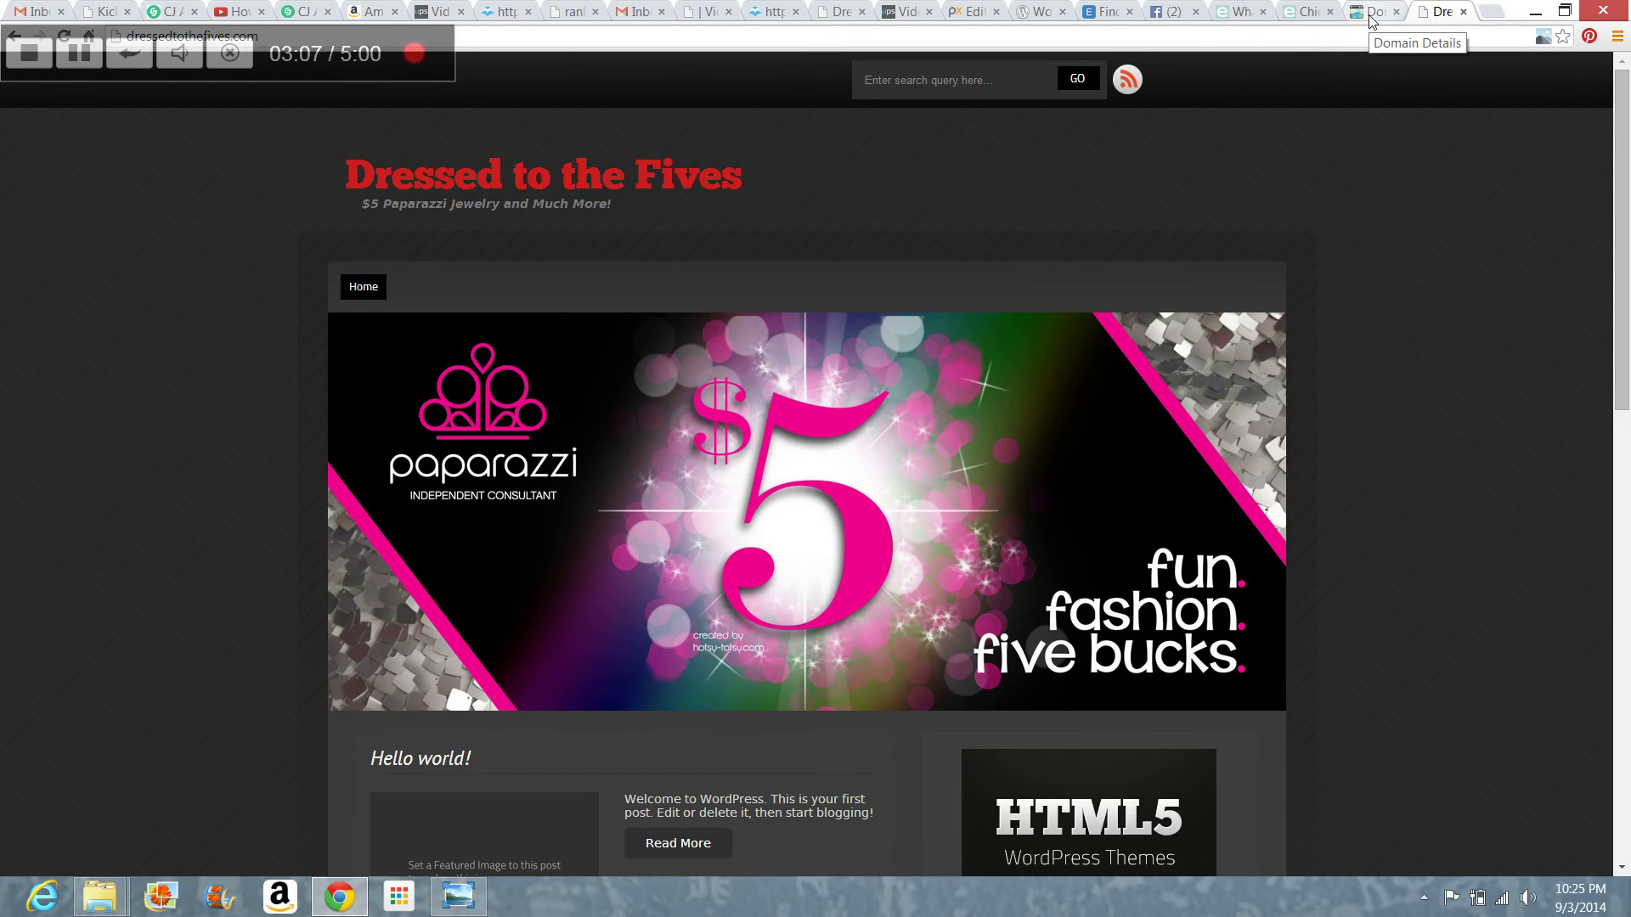
{"action": "left_click", "coordinate": [1371, 20]}
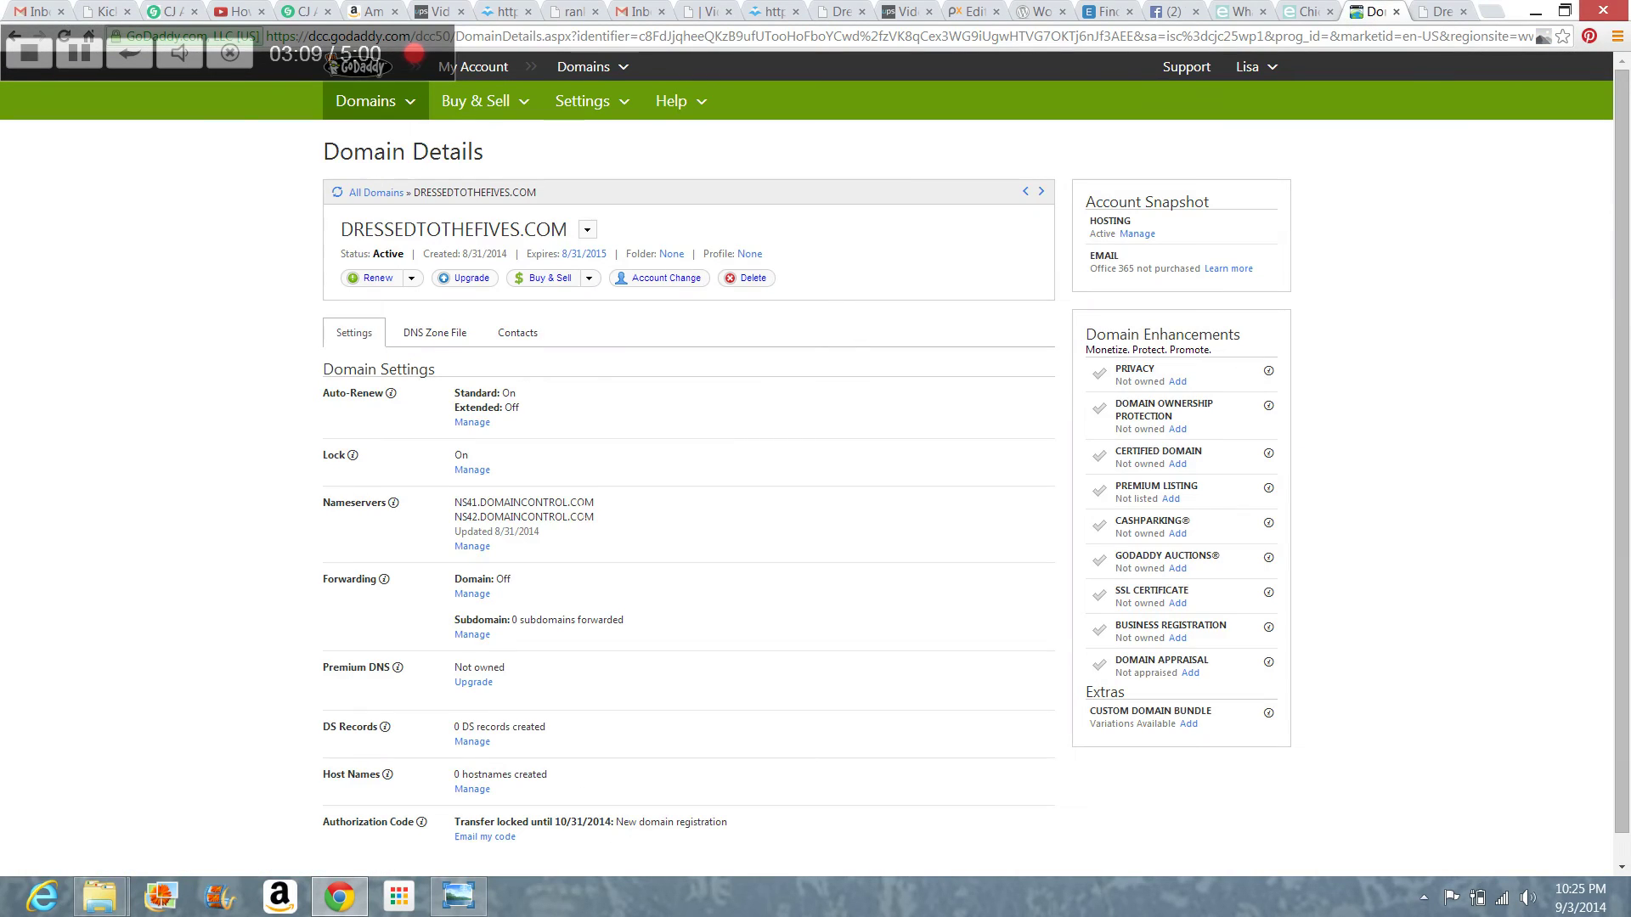
{"action": "left_click", "coordinate": [471, 595]}
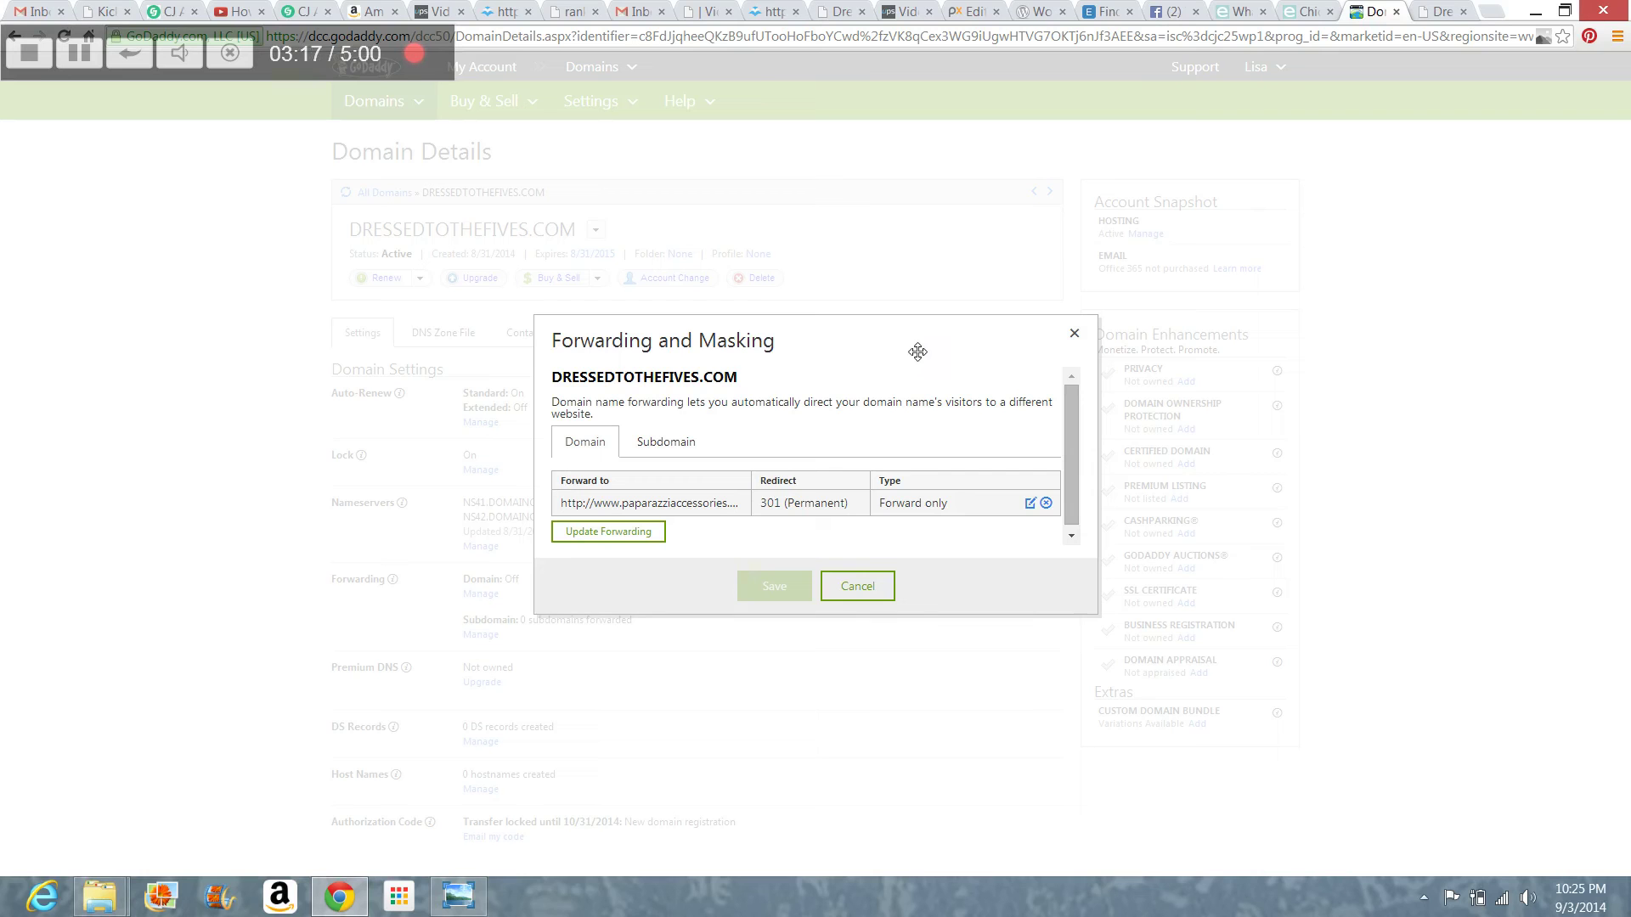
{"action": "left_click", "coordinate": [1443, 11]}
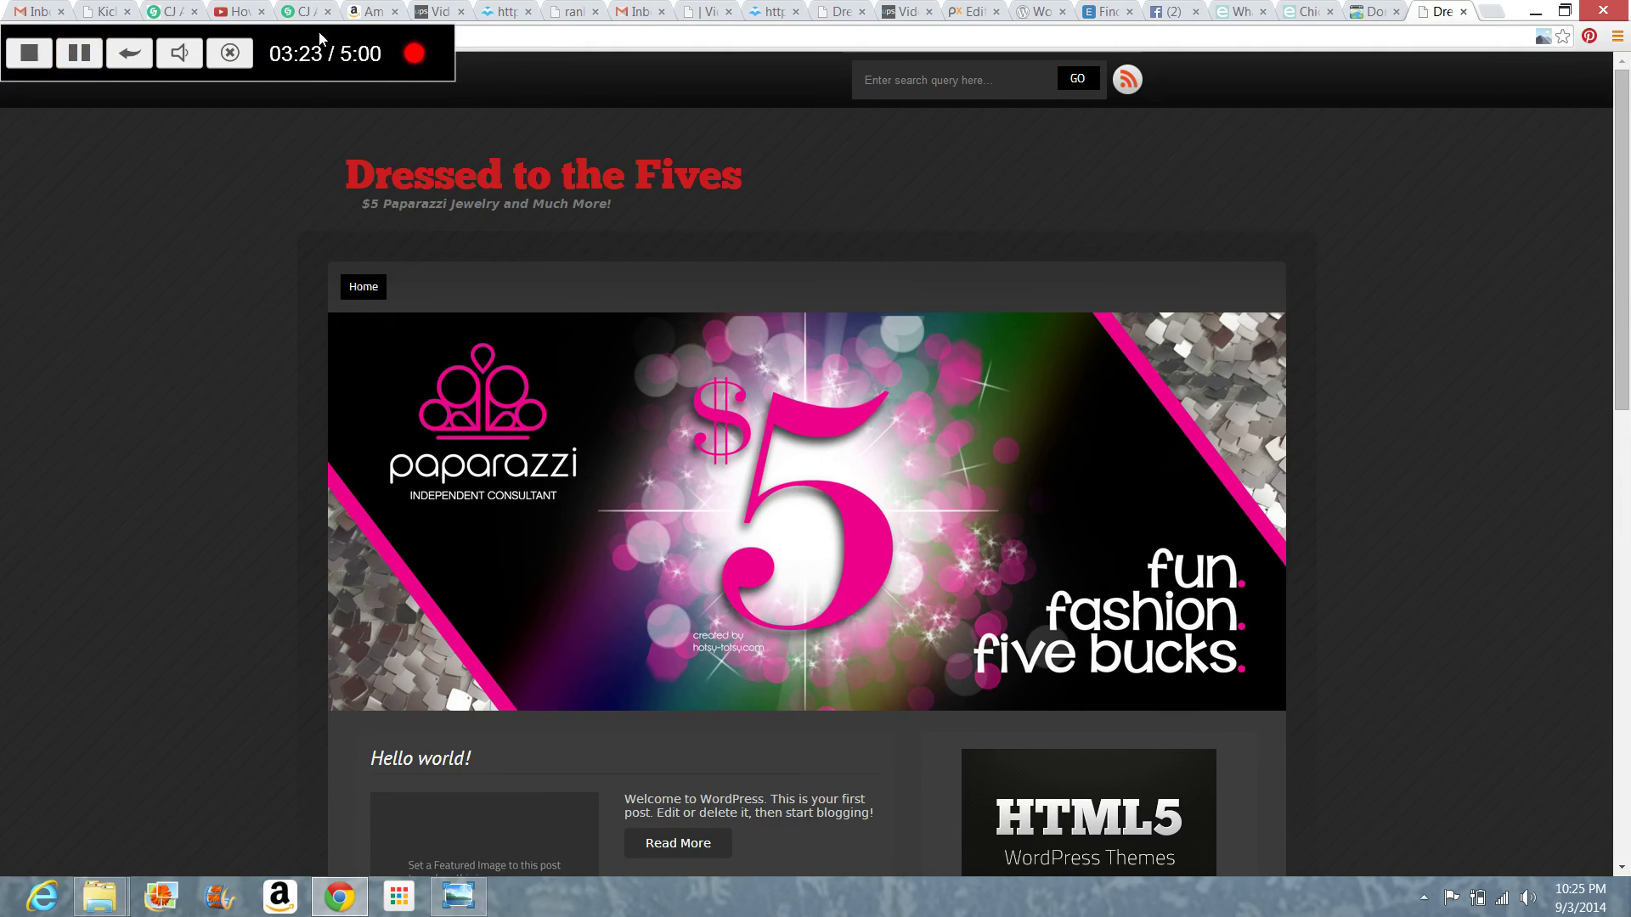
{"action": "left_click", "coordinate": [66, 37]}
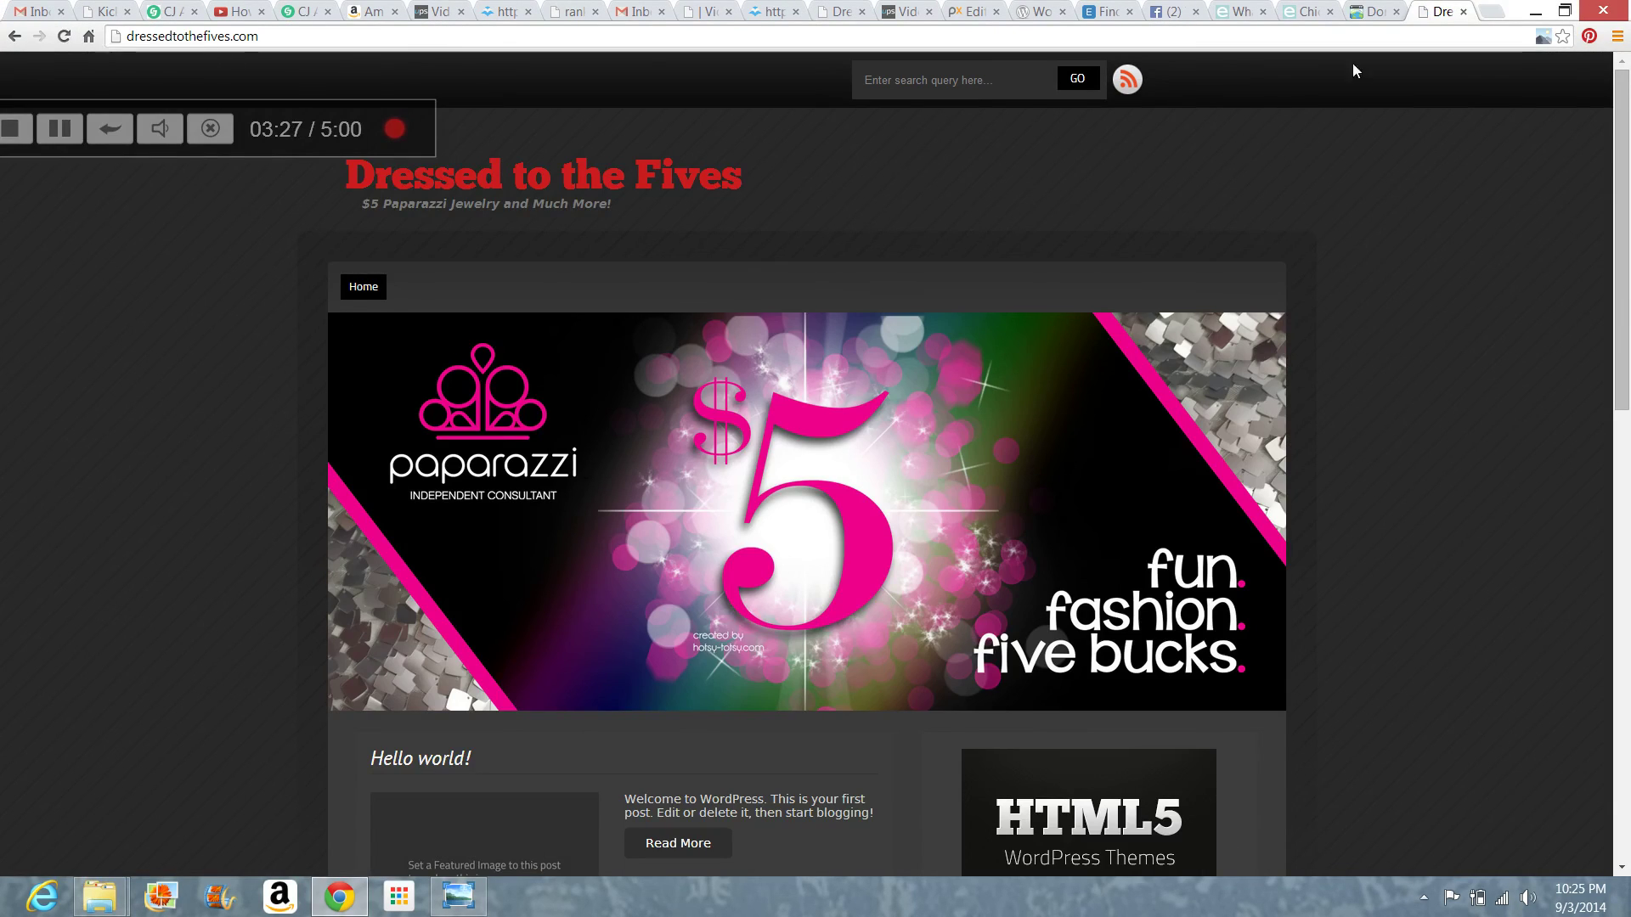
{"action": "left_click", "coordinate": [1373, 15]}
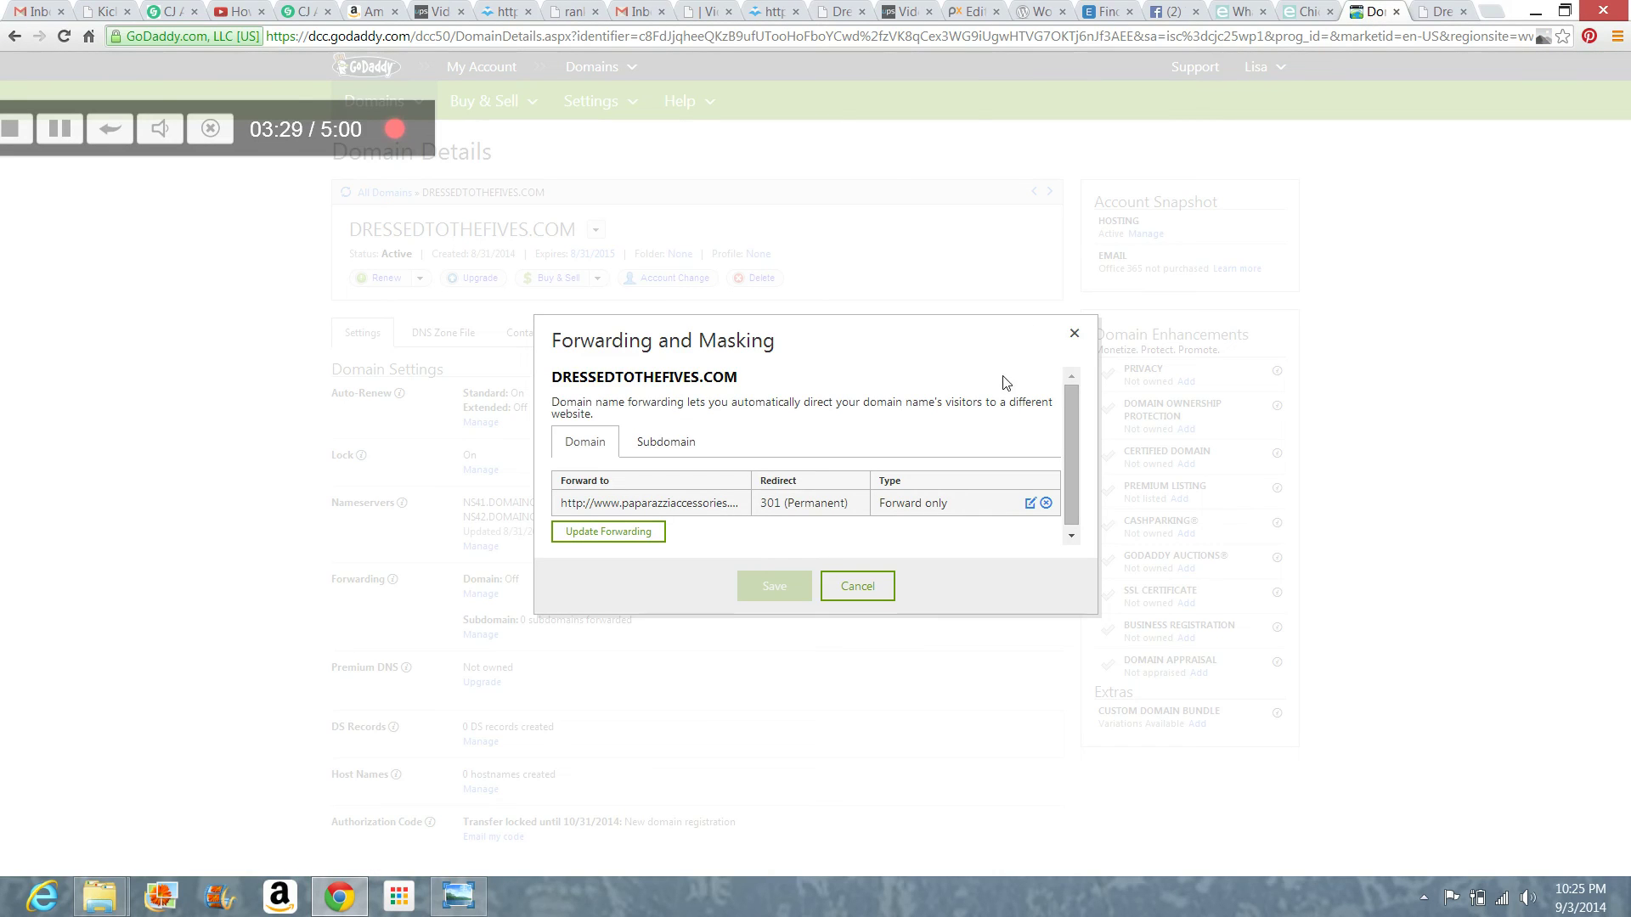
{"action": "left_click", "coordinate": [1075, 335]}
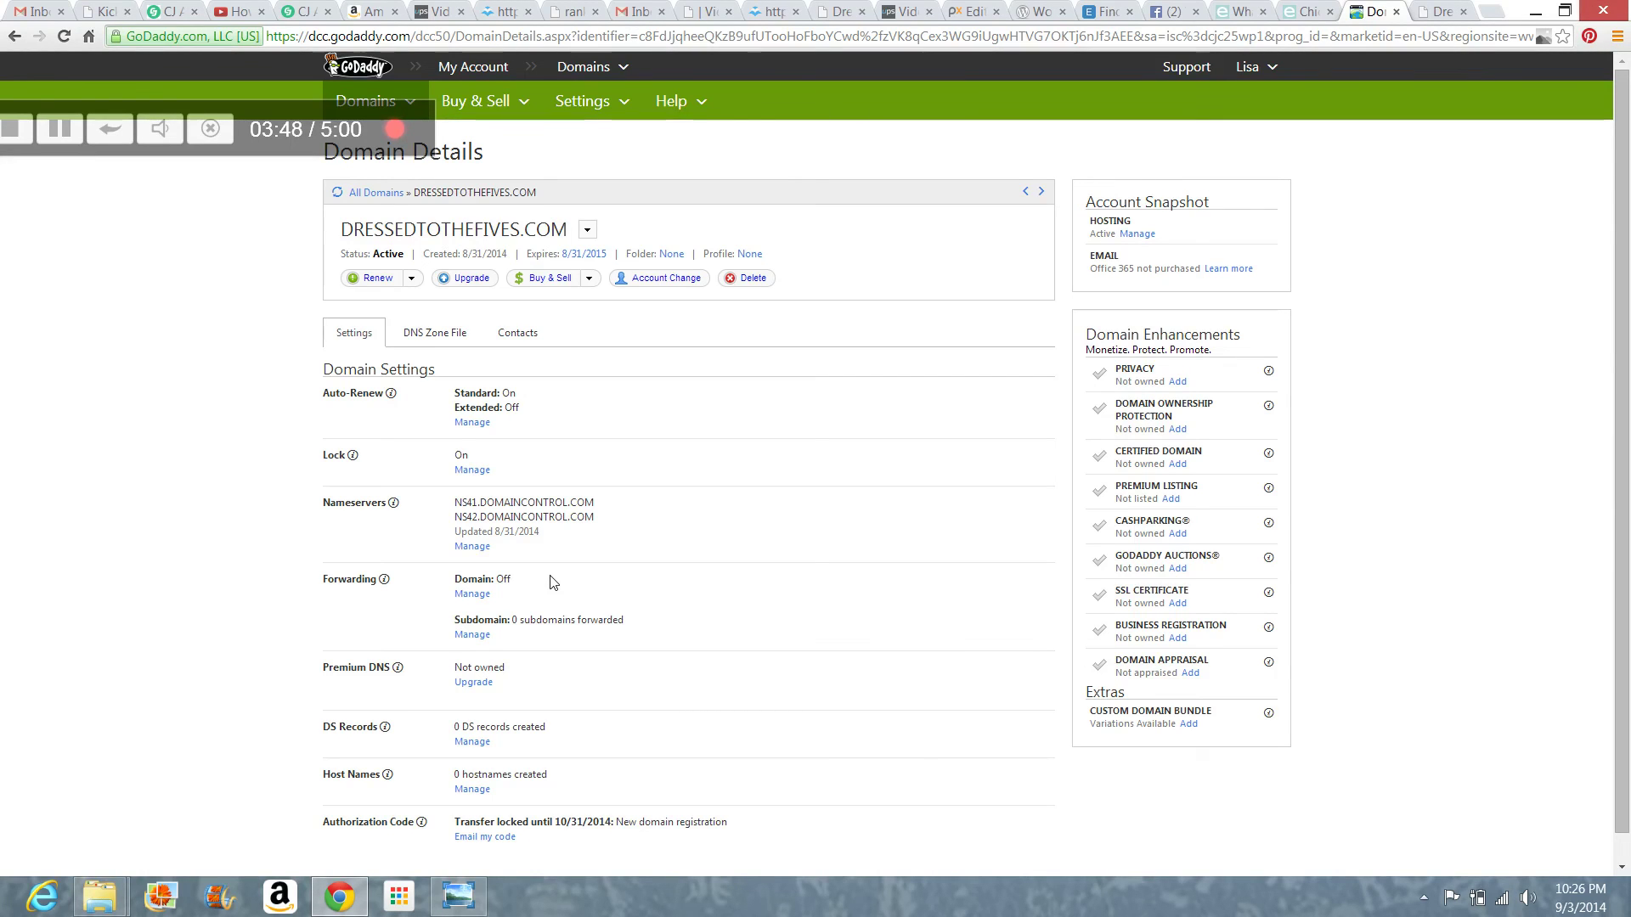
{"action": "left_click", "coordinate": [471, 596]}
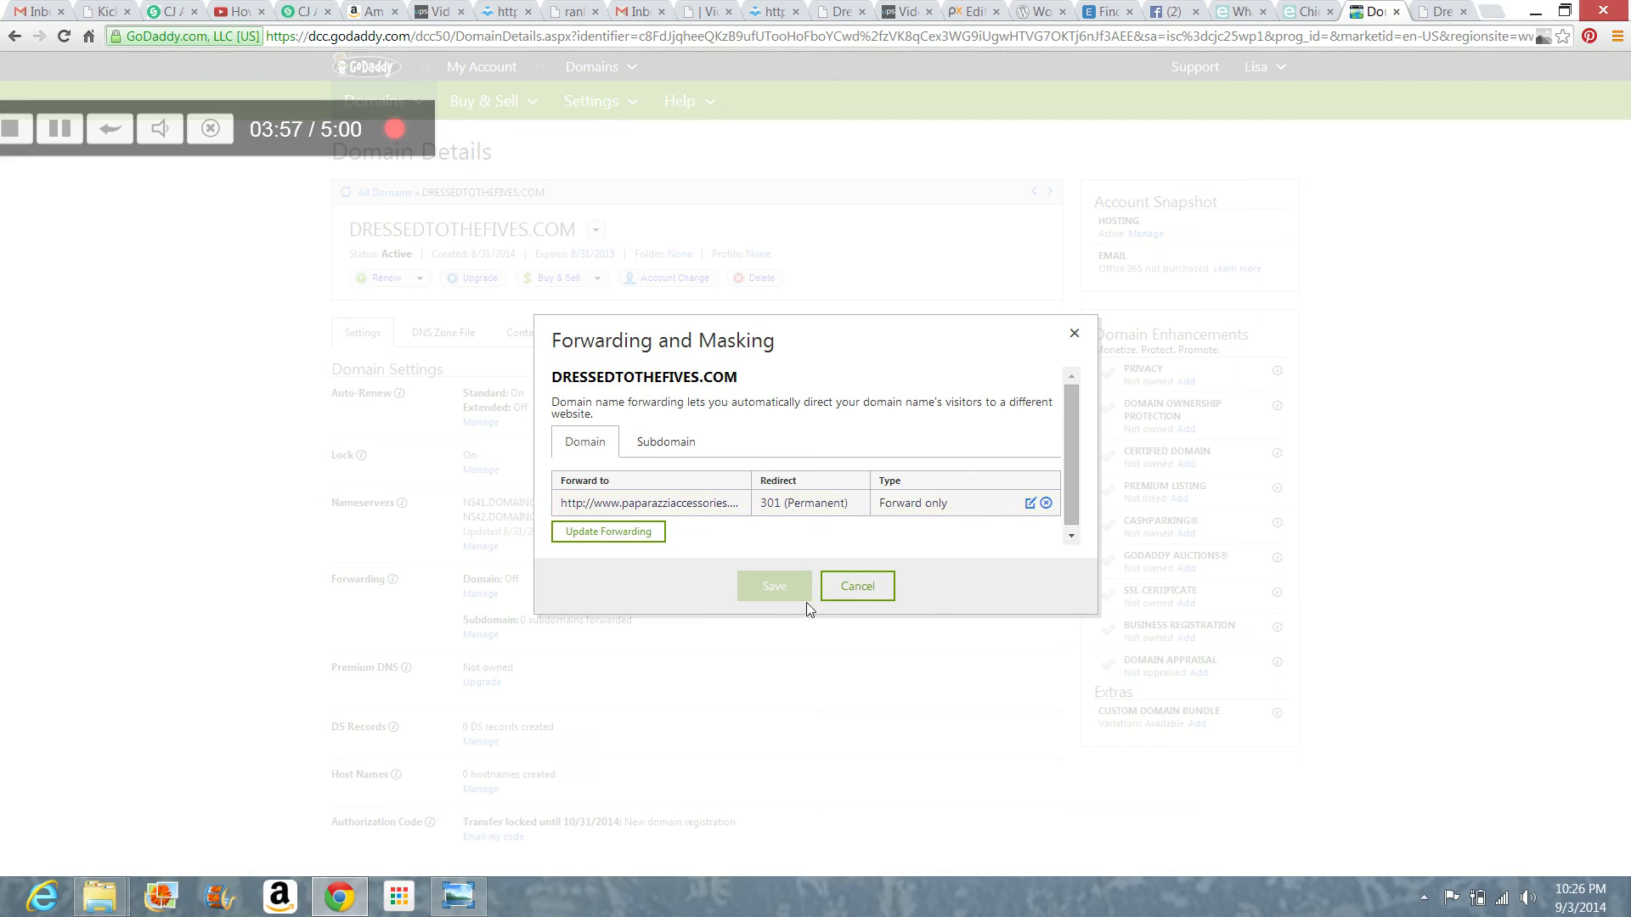
{"action": "left_click", "coordinate": [1074, 335]}
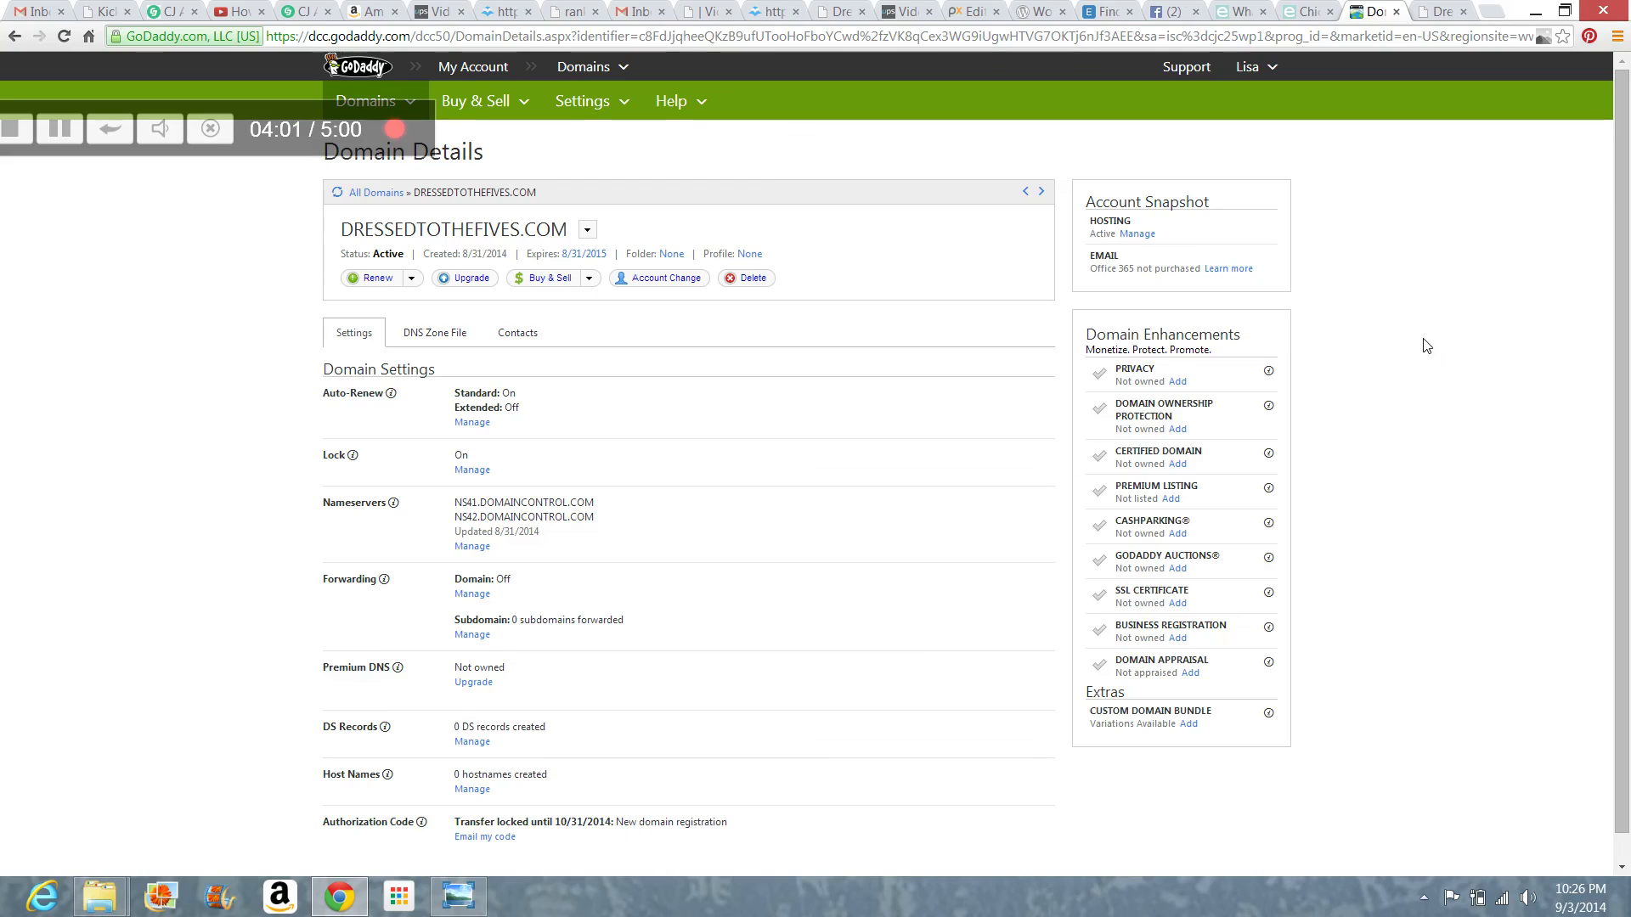